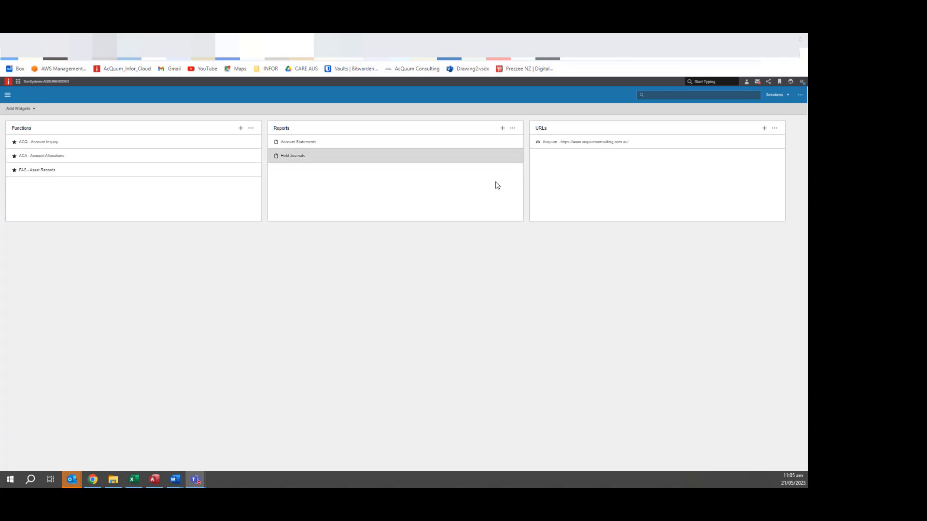
Open the Journal Types session and browse the records from the first one to the CP Cash Payment type.
left_click(786, 97)
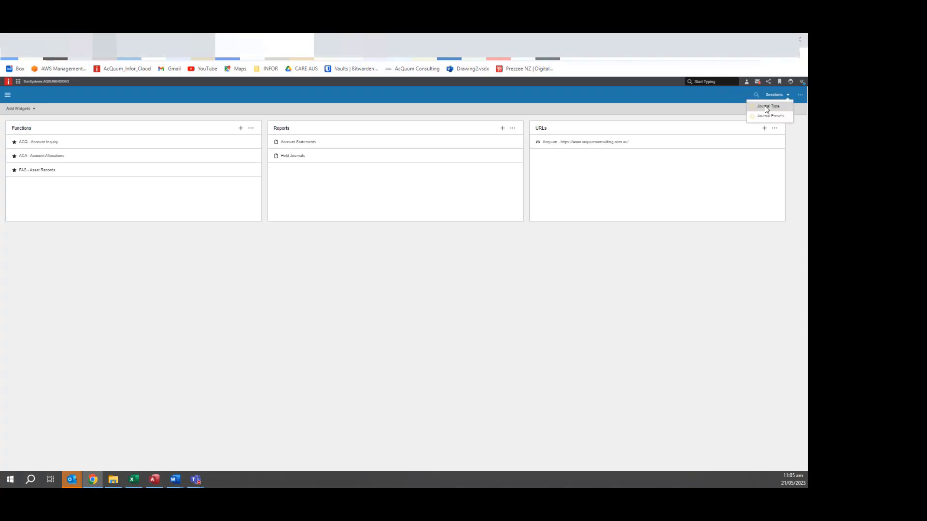
left_click(766, 107)
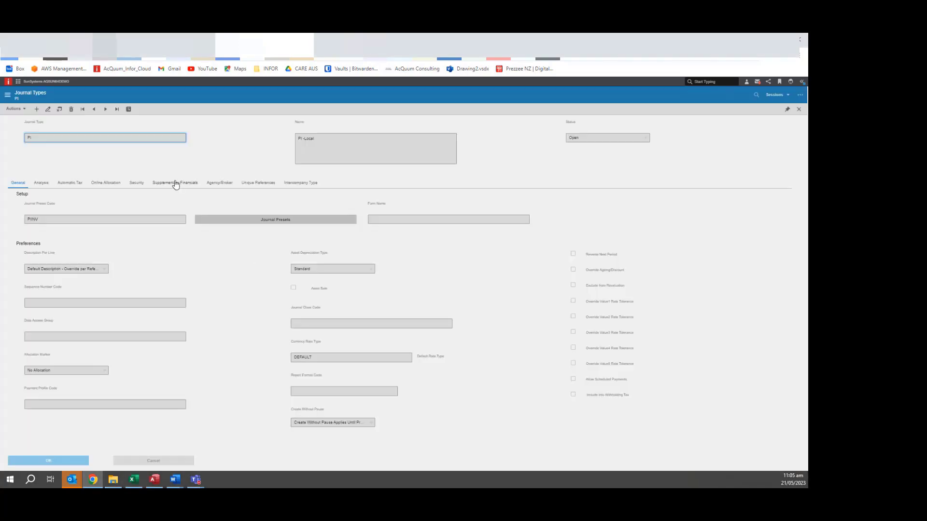
left_click(83, 110)
left_click(106, 110)
left_click(106, 110)
left_click(106, 109)
left_click(106, 110)
Review the general and currency settings of transaction lines 1 and 2 in the CP journal preset.
left_click(787, 95)
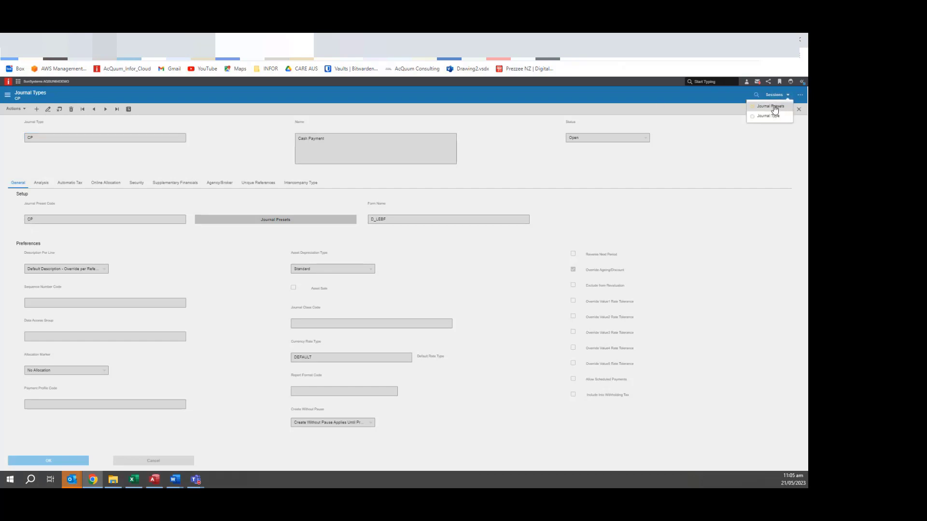
left_click(772, 106)
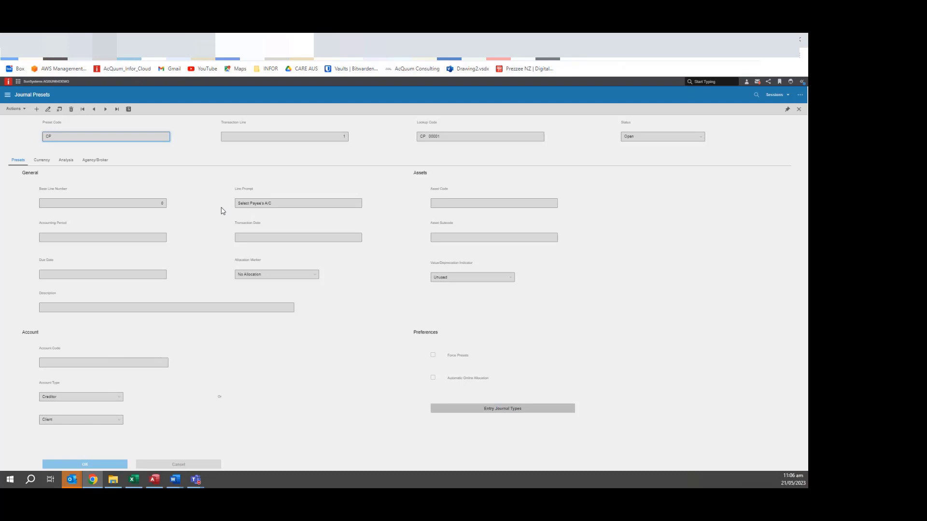
left_click(41, 161)
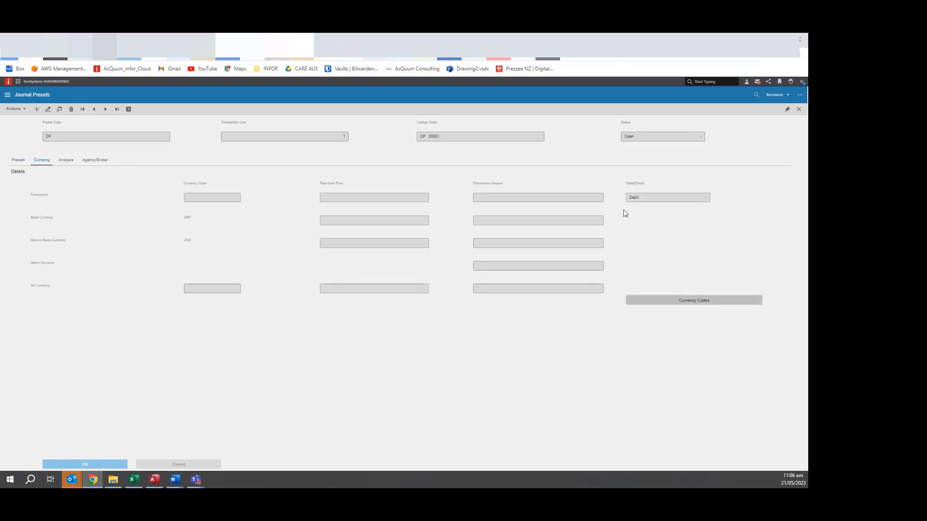
left_click(18, 162)
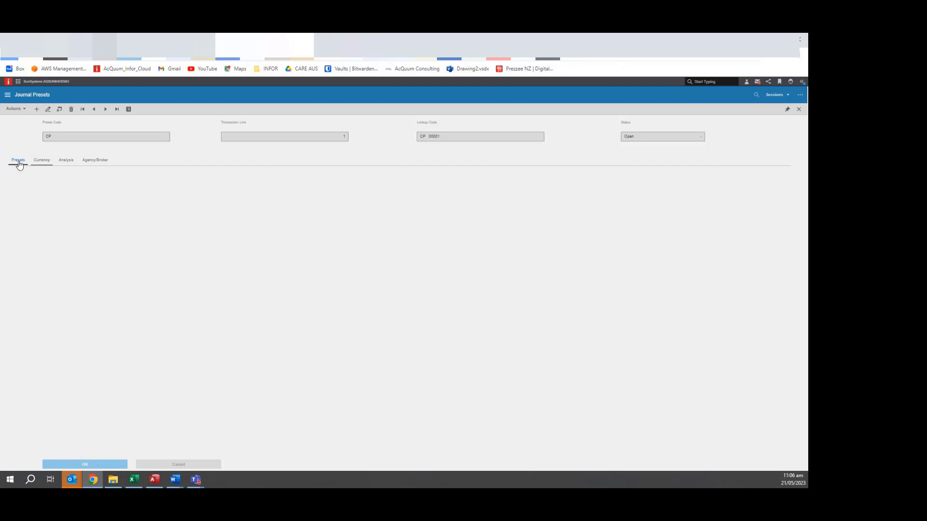
left_click(106, 109)
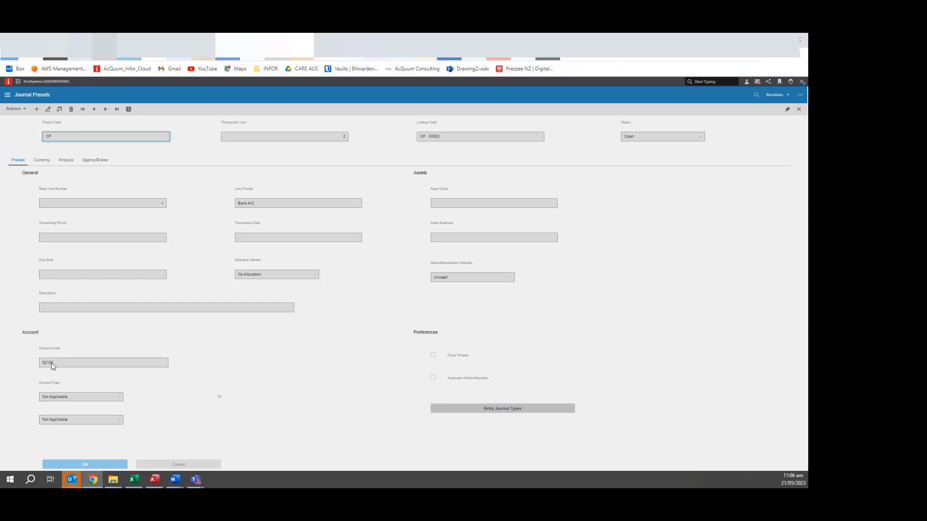
left_click(42, 161)
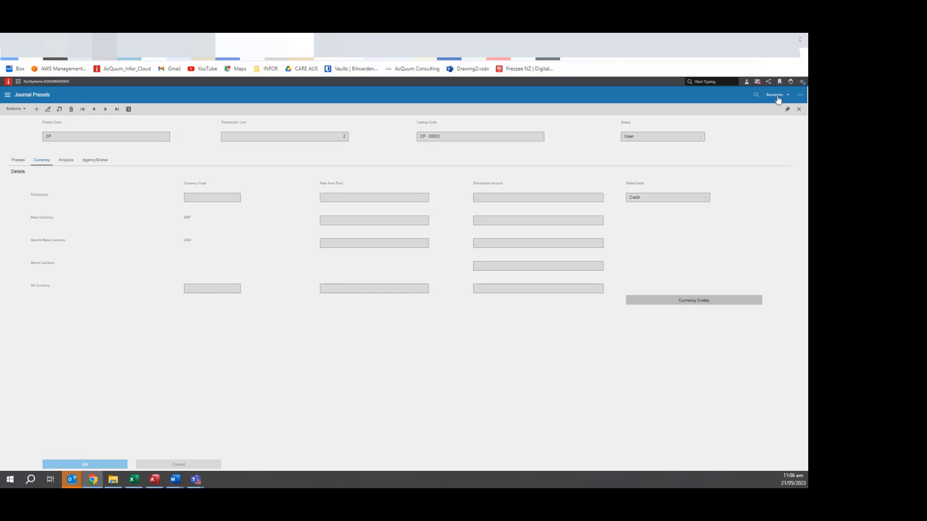
Open Ledger Entry (LEN) for journal type CP and start a journal with transaction reference REF78.
left_click(756, 94)
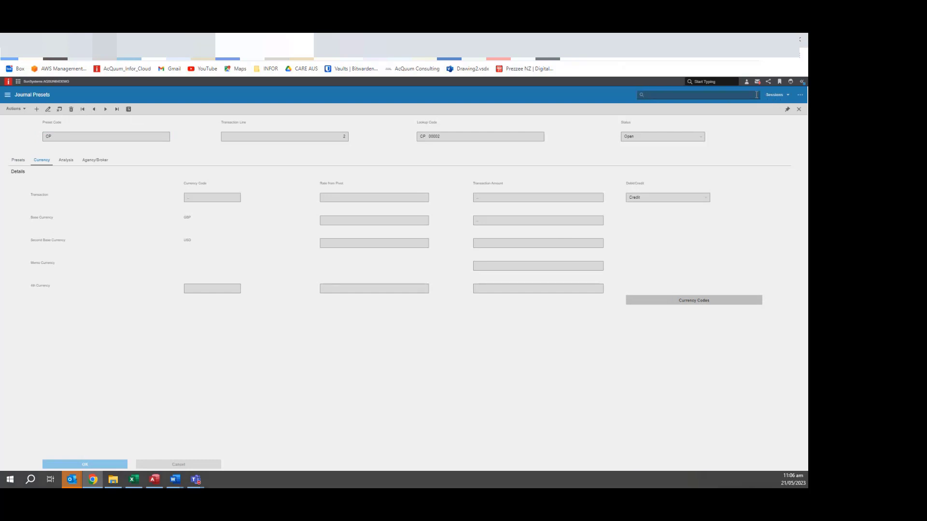
type("LEN")
key("Return")
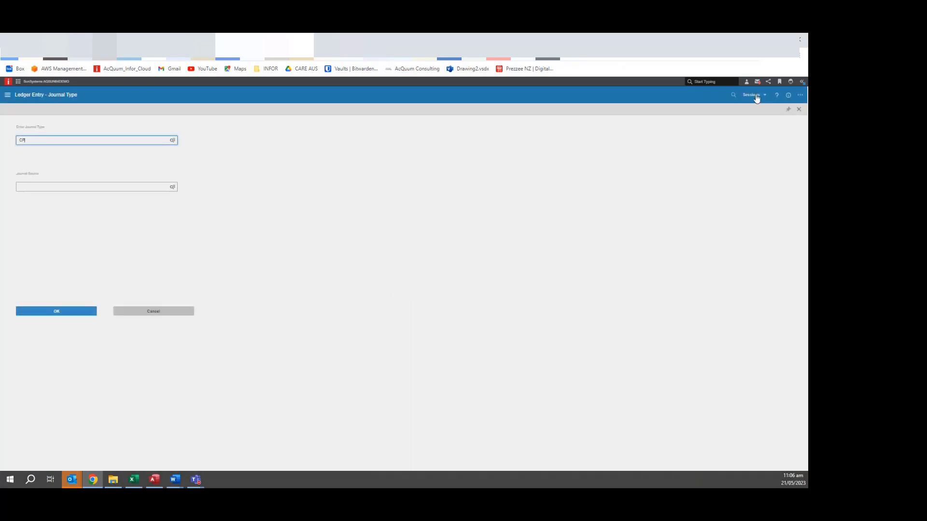
key("Return")
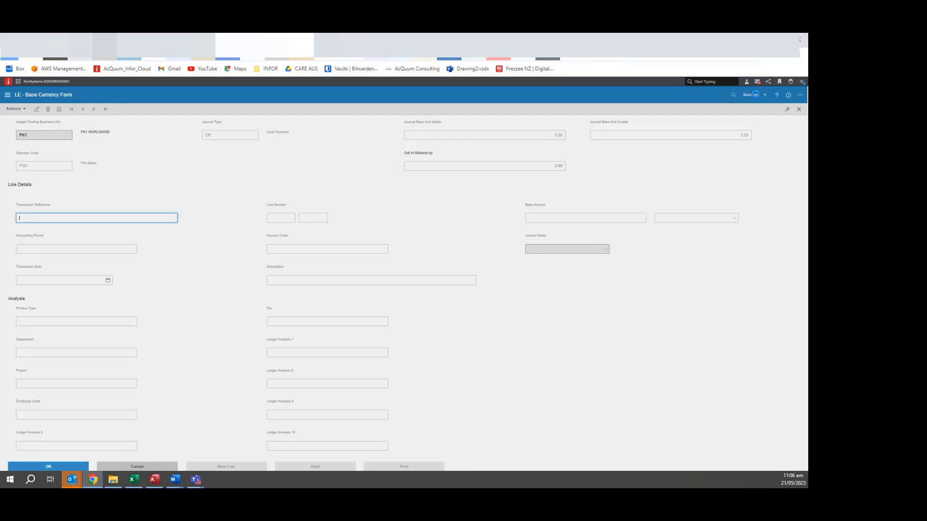
type("REF")
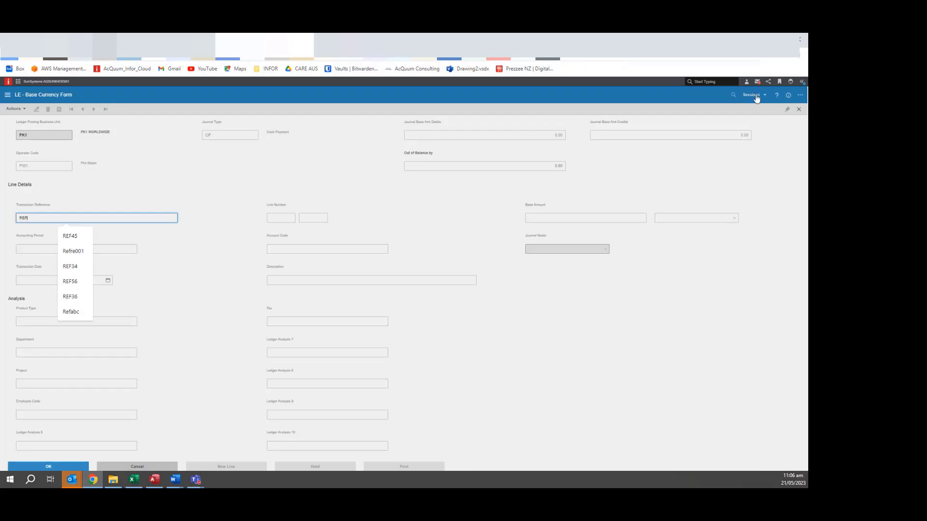
type("78")
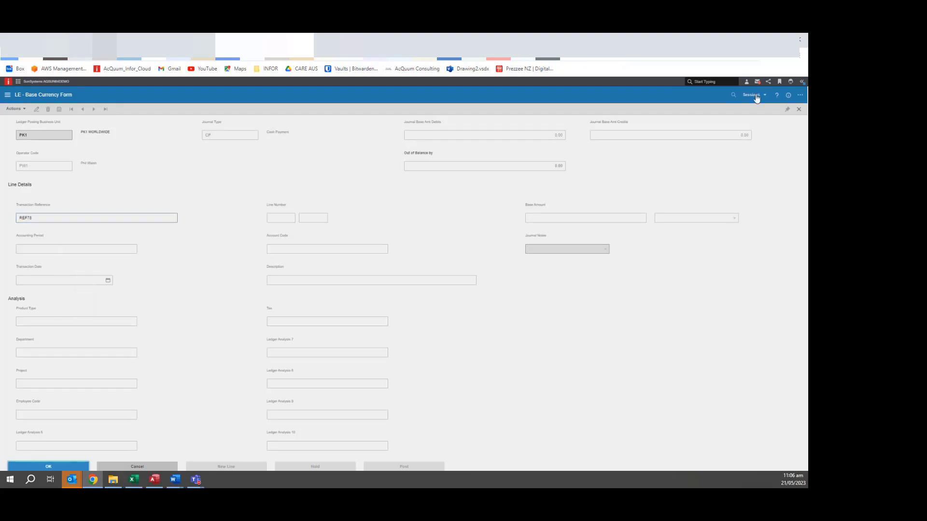
key("Return")
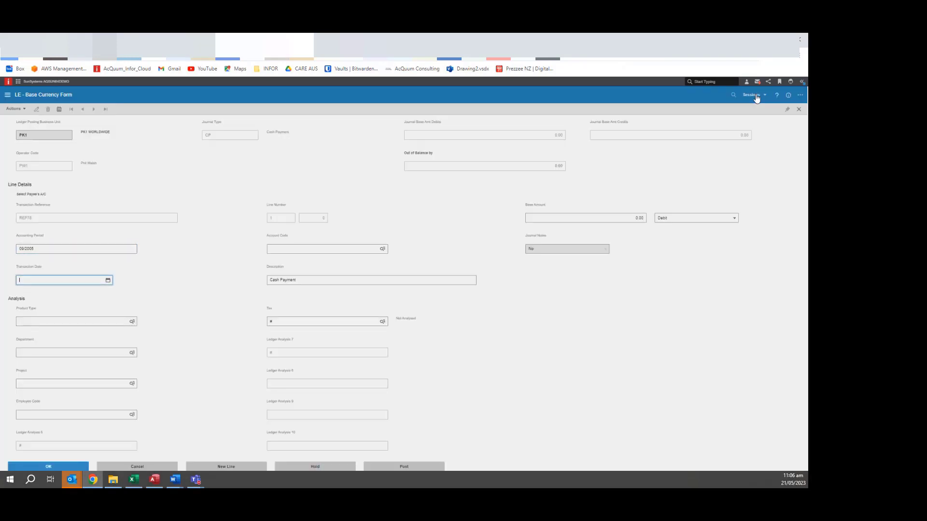
Enter a 12.00 debit line dated 21/05/2023 for the European Consultancy Agency account and post the cash payment journal.
key("Return")
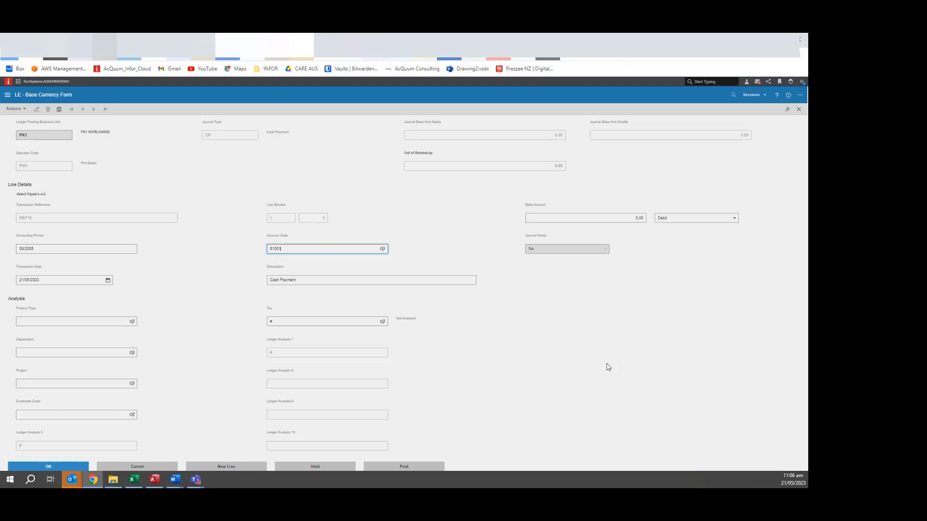
key("Tab")
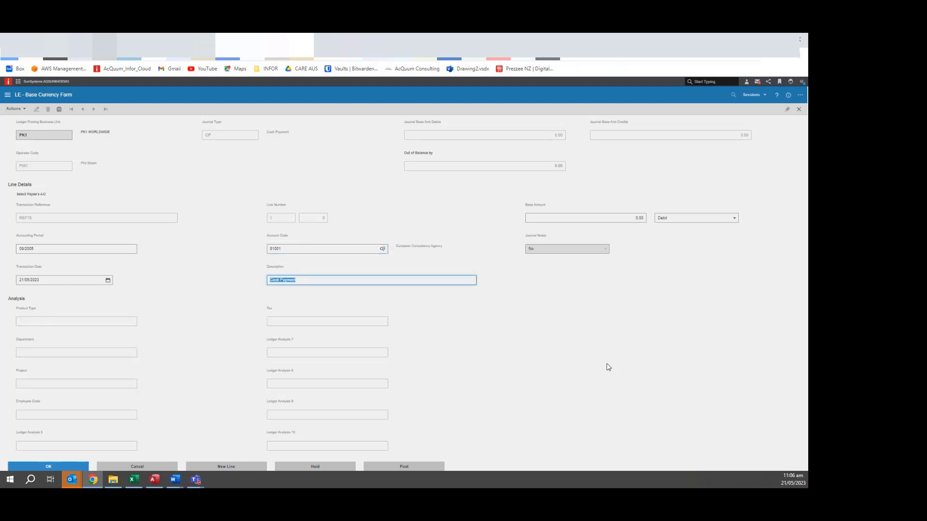
key("Tab")
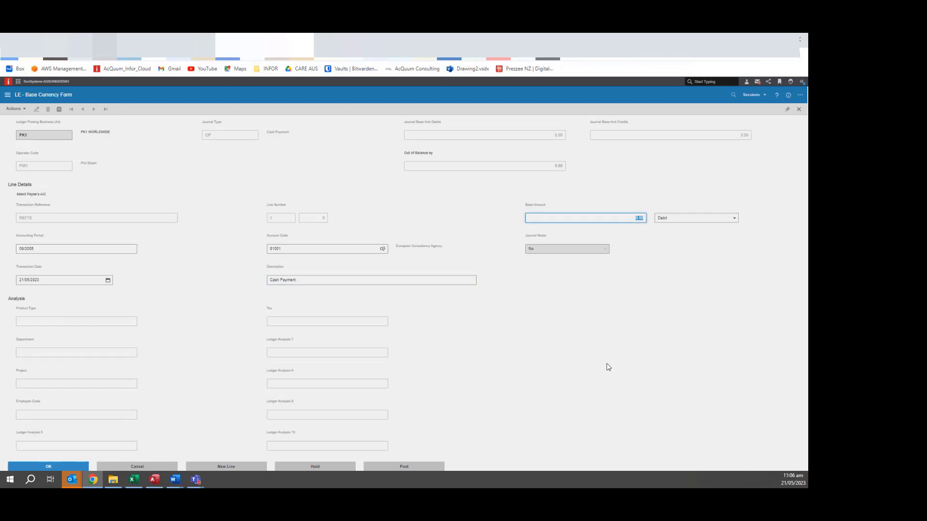
type("12")
key("Tab")
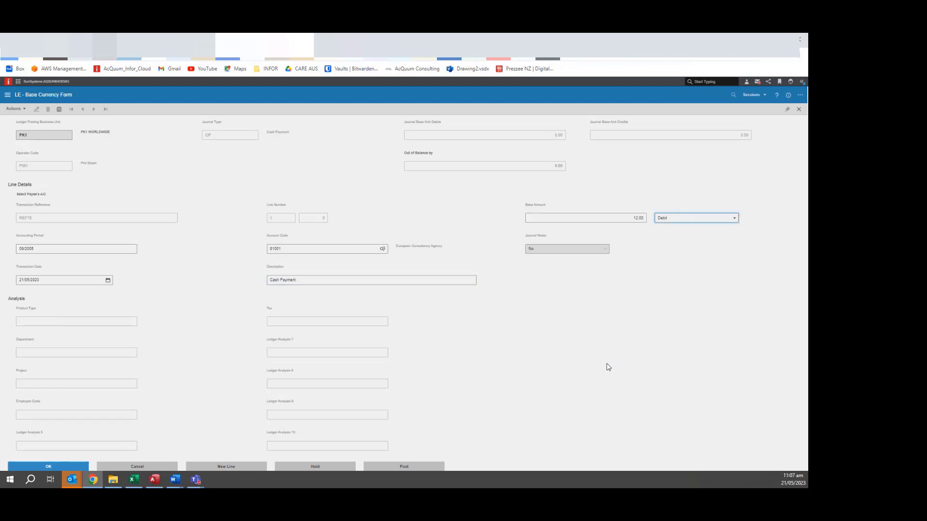
left_click(75, 468)
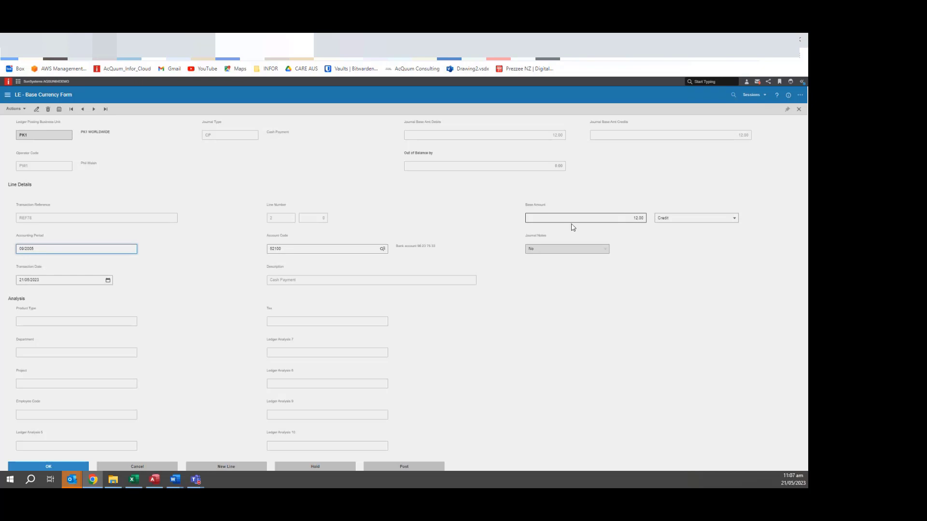
left_click(408, 468)
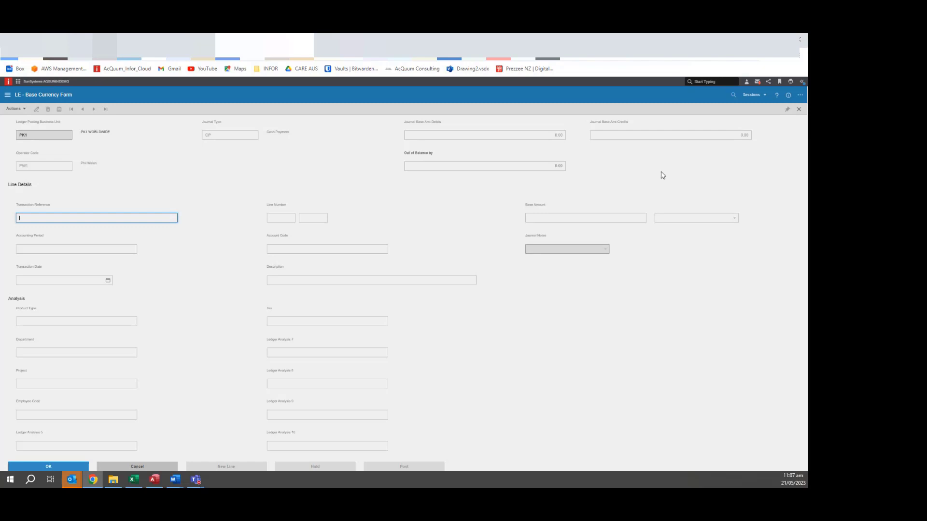
Return to the Journal Presets session and clear the CP record from the form.
left_click(765, 96)
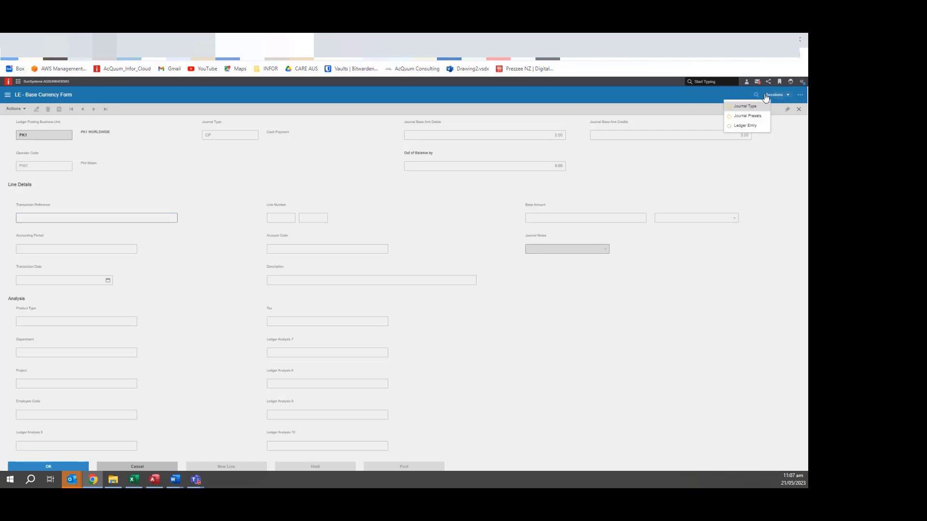
left_click(748, 116)
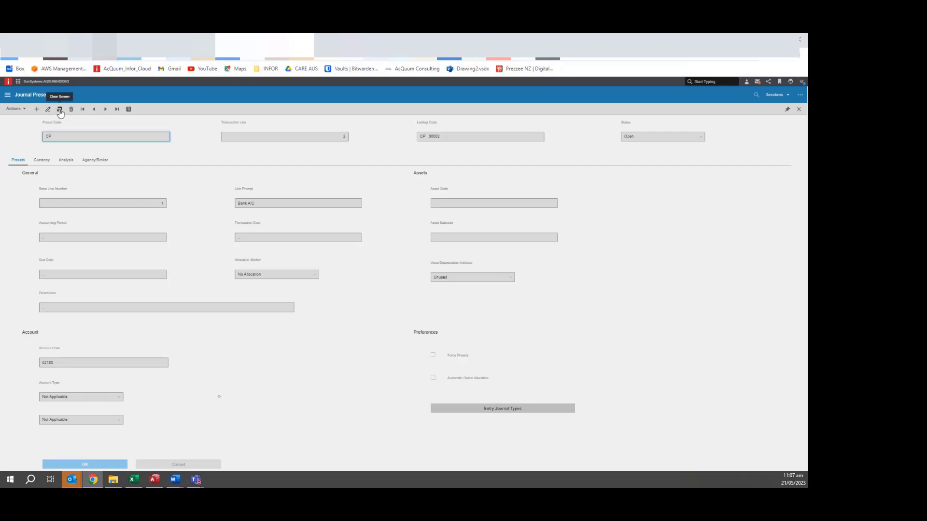
left_click(60, 111)
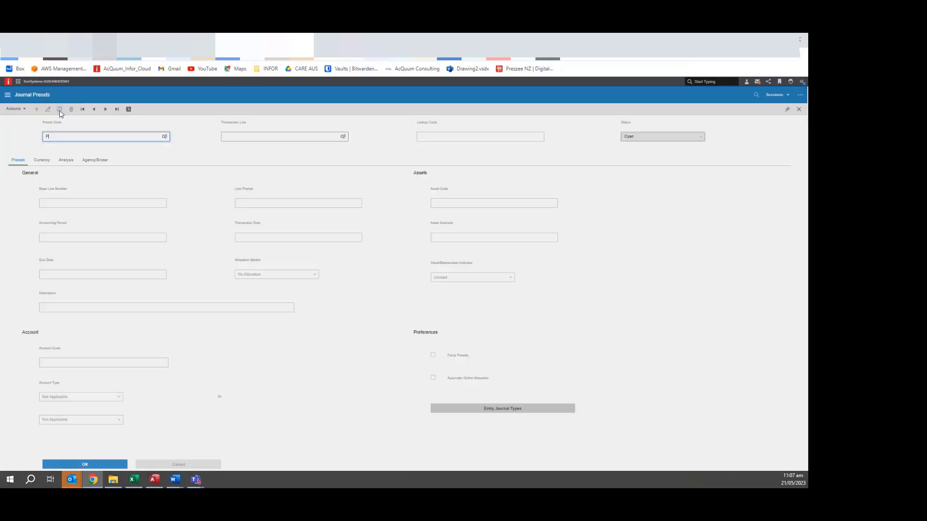
type("PIINV")
key("Tab")
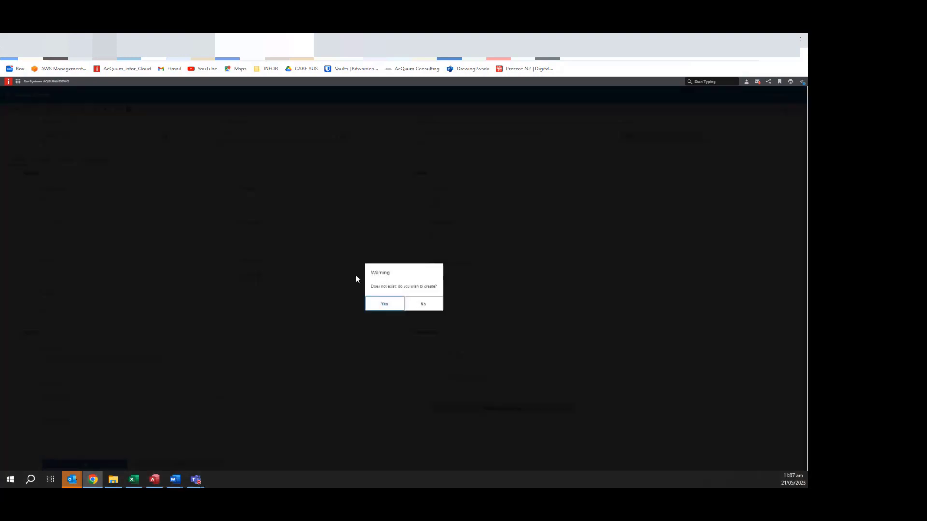
left_click(422, 305)
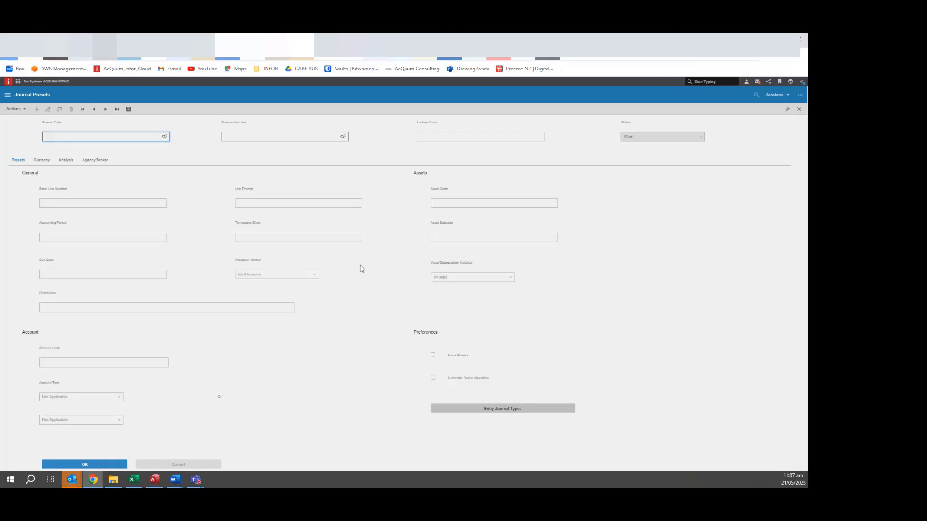
Retrieve transaction line 1 of the journal preset with code PIINV.
type("PIINV")
left_click(236, 136)
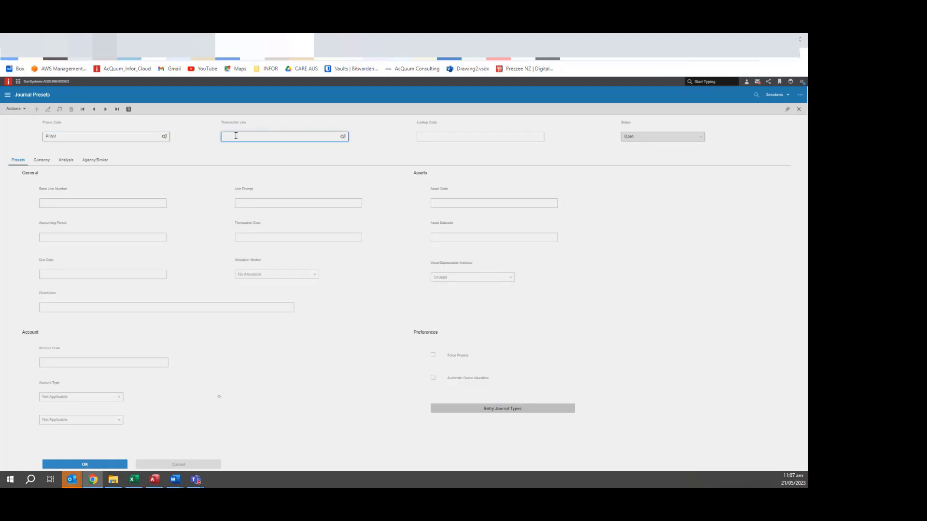
key("Tab")
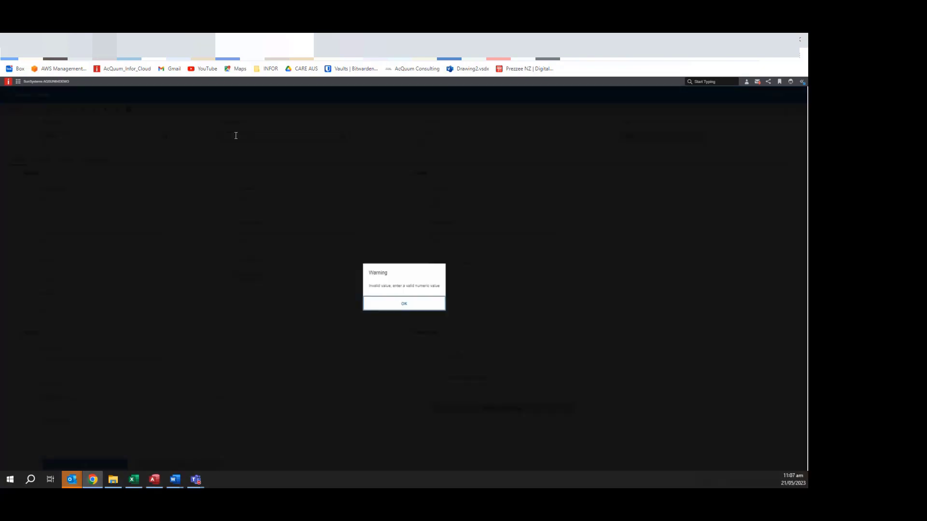
left_click(415, 306)
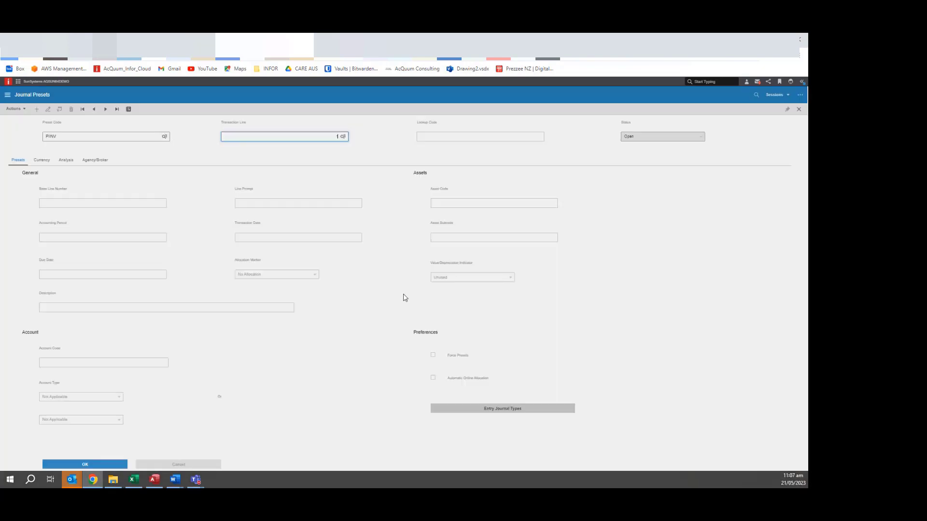
left_click(85, 464)
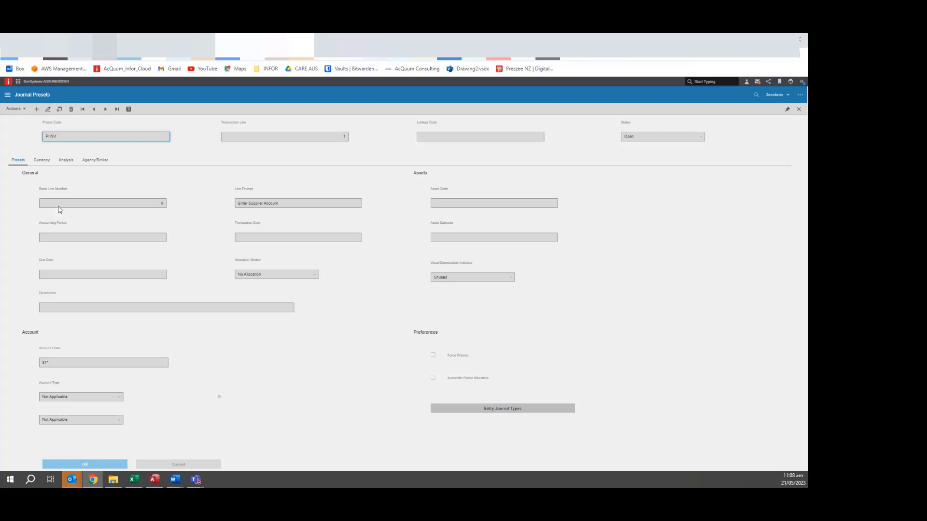
Examine the currency settings of PIINV transaction lines 1 to 3 and the general presets of lines 2 and 3.
left_click(41, 161)
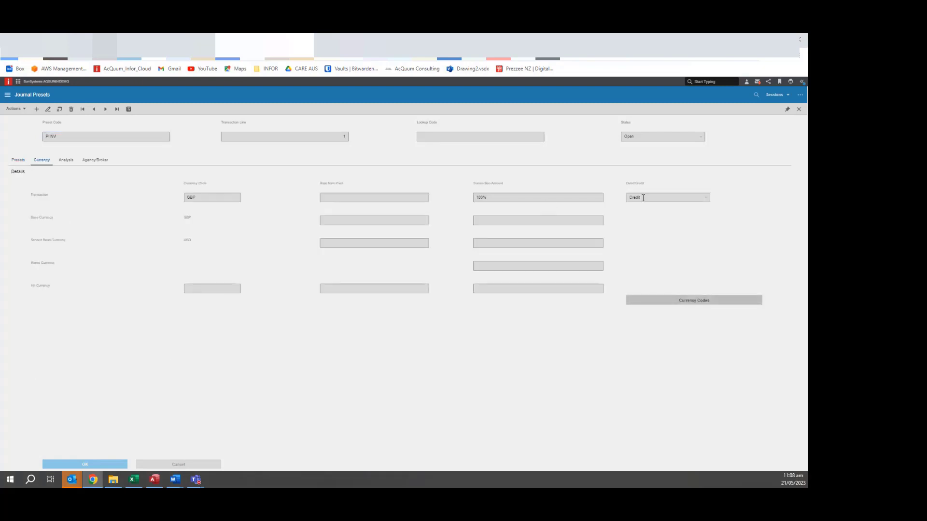
left_click(20, 162)
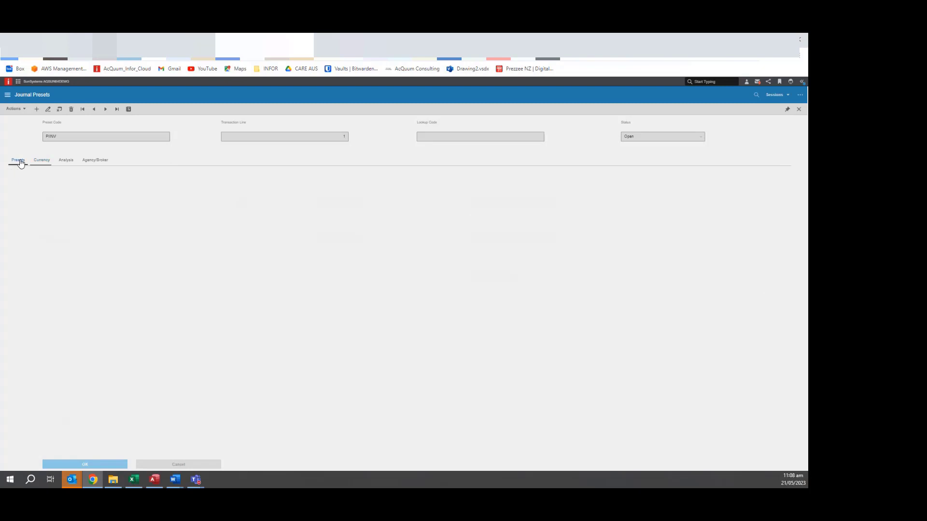
left_click(105, 109)
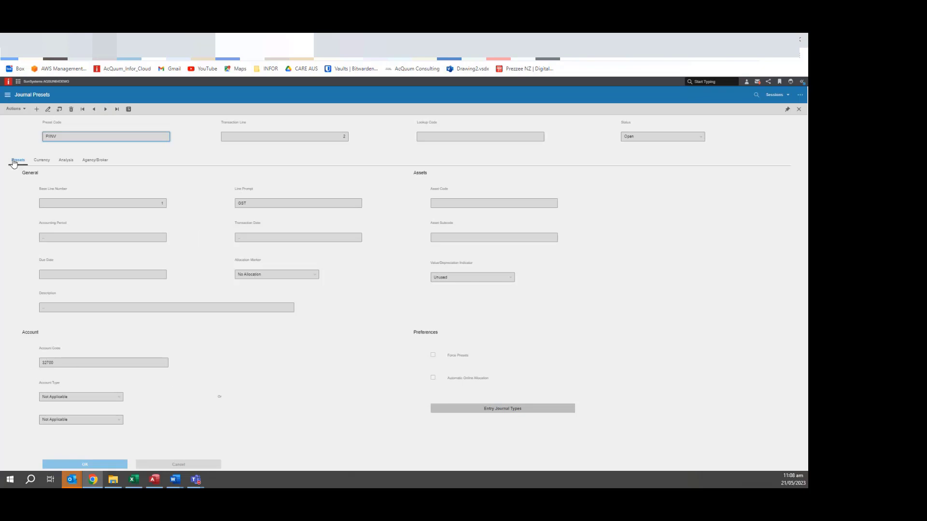
left_click(40, 161)
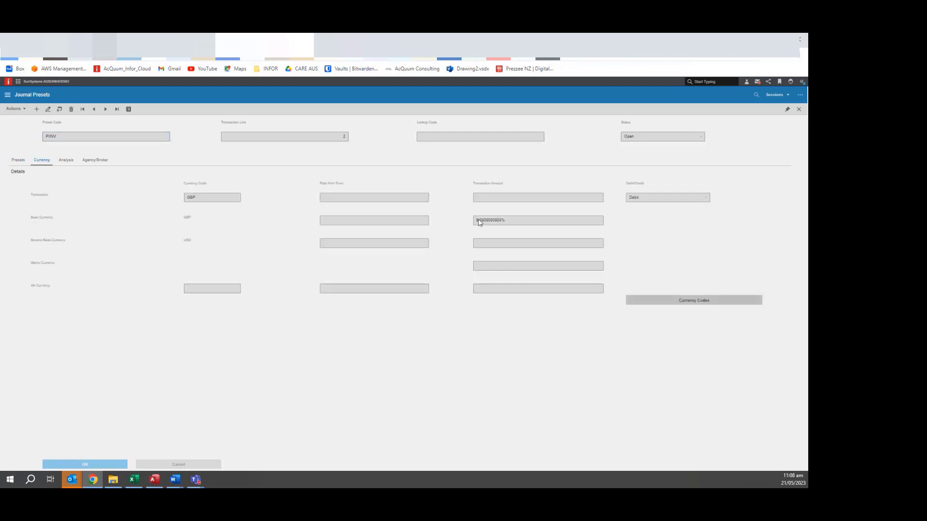
left_click(19, 162)
left_click(107, 110)
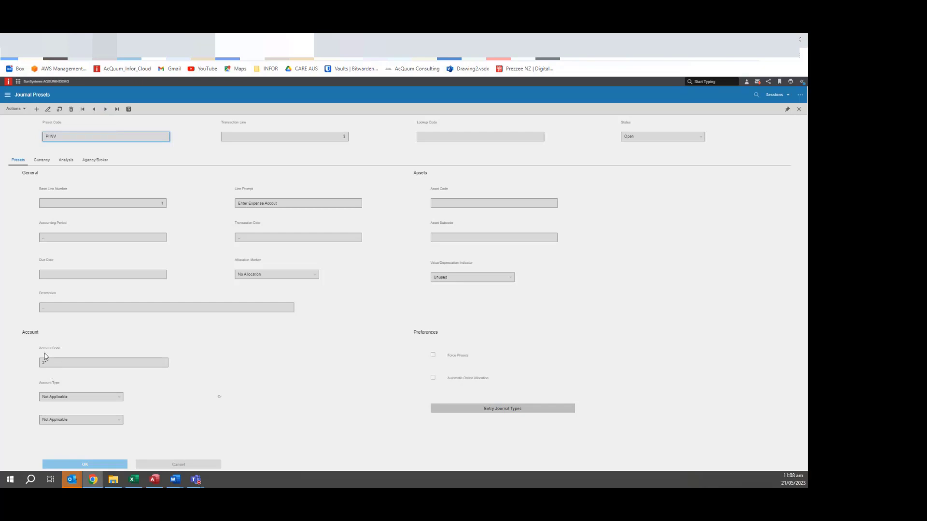
left_click(43, 161)
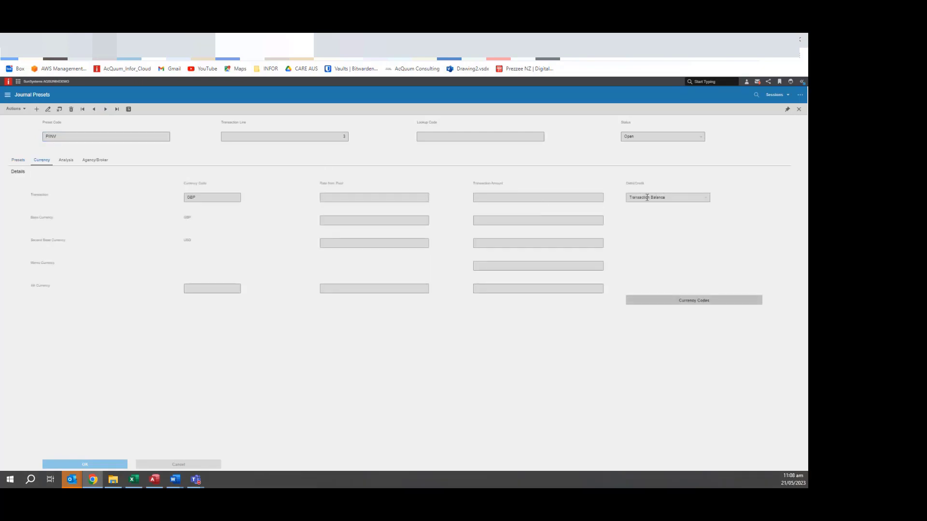
Open the Ledger Entry function and start a journal of type PI.
left_click(756, 94)
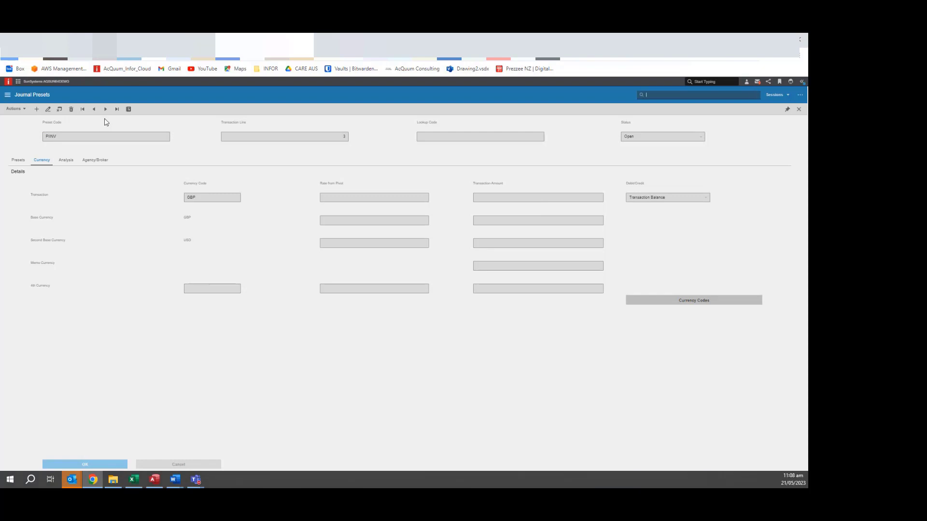
type("LEN")
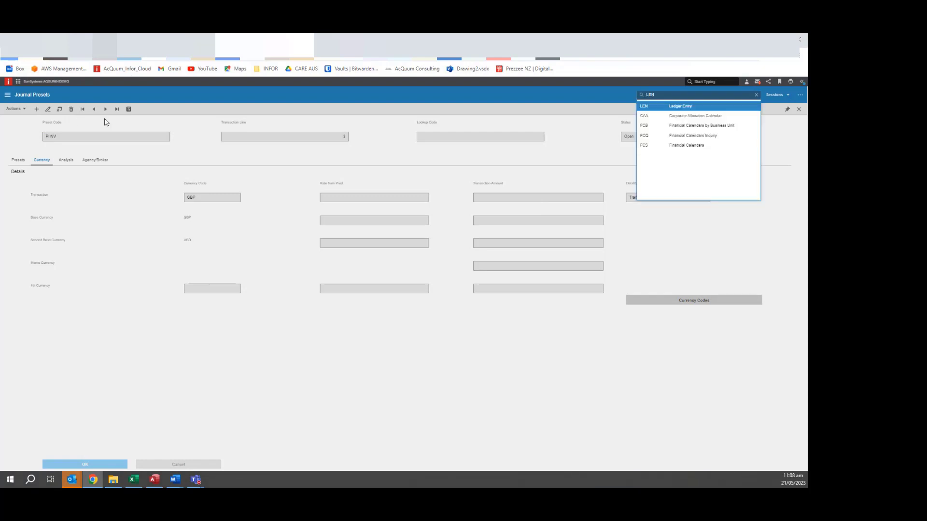
key("Return")
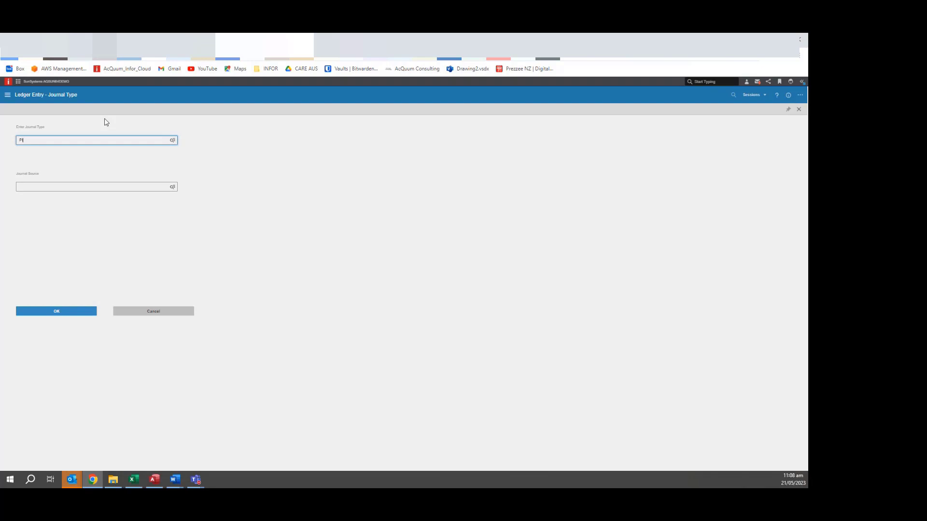
key("Return")
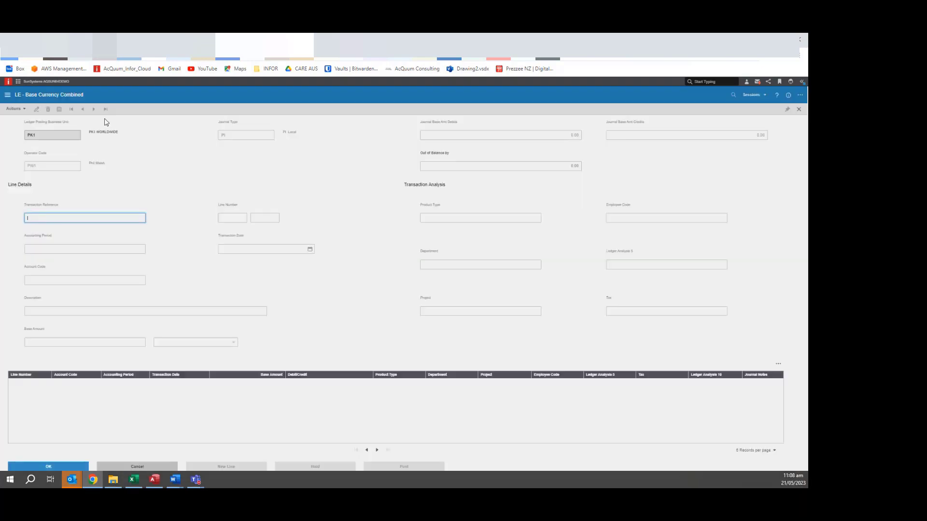
Start line 1 with transaction reference REF87, date 21/05/2023 and supplier account 81001.
type("REF87")
key("Return")
key("Return")
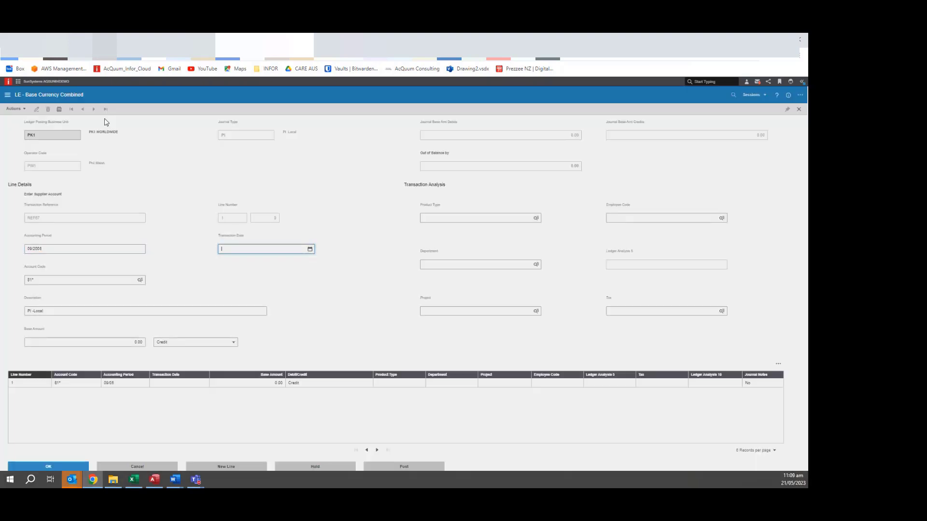
key("Return")
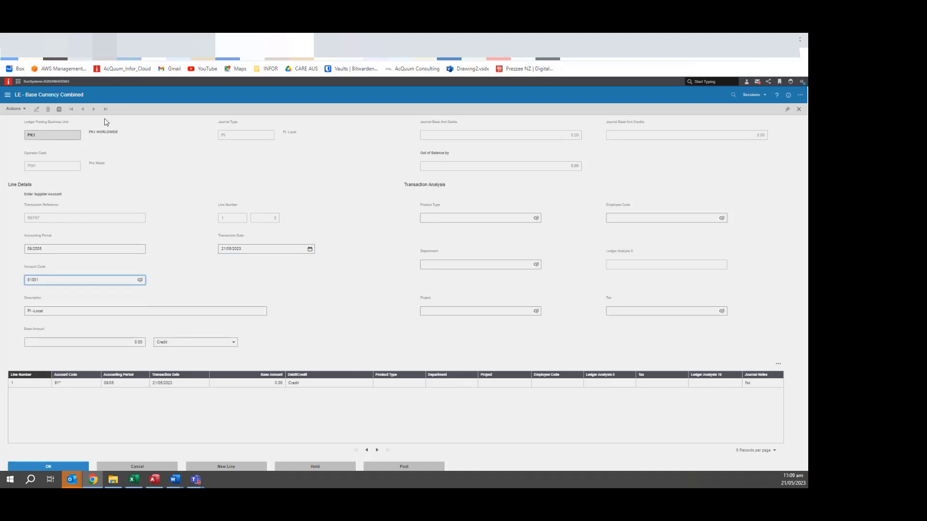
key("Return")
Describe the supplier line as Bananas, set its base amount to 110 and accept it.
type("Ban")
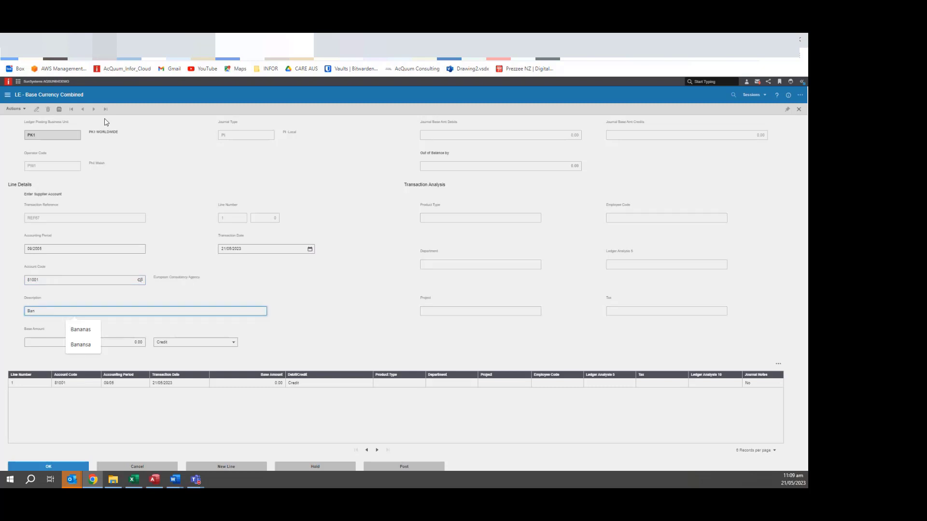
left_click(88, 329)
key("Tab")
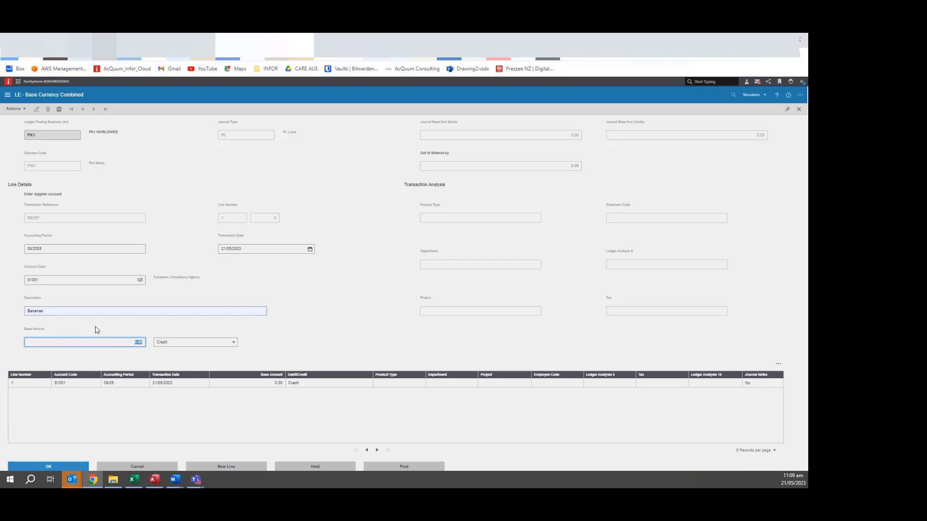
type("110")
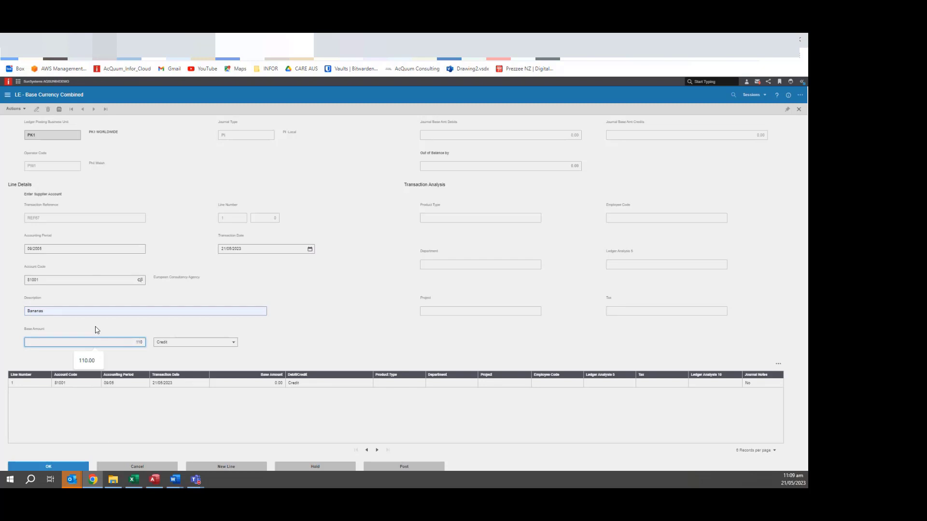
left_click(66, 466)
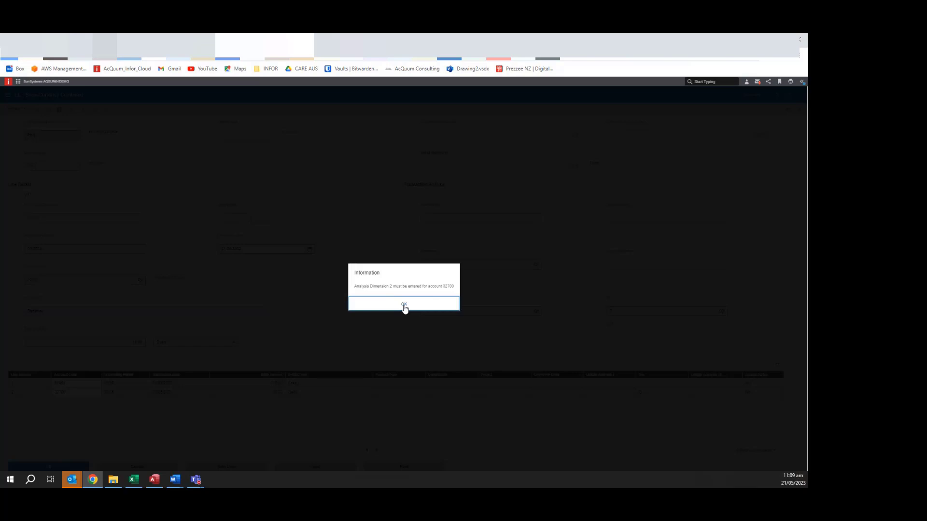
Dismiss the missing analysis message and set Department and Project to # on the GST line.
left_click(405, 306)
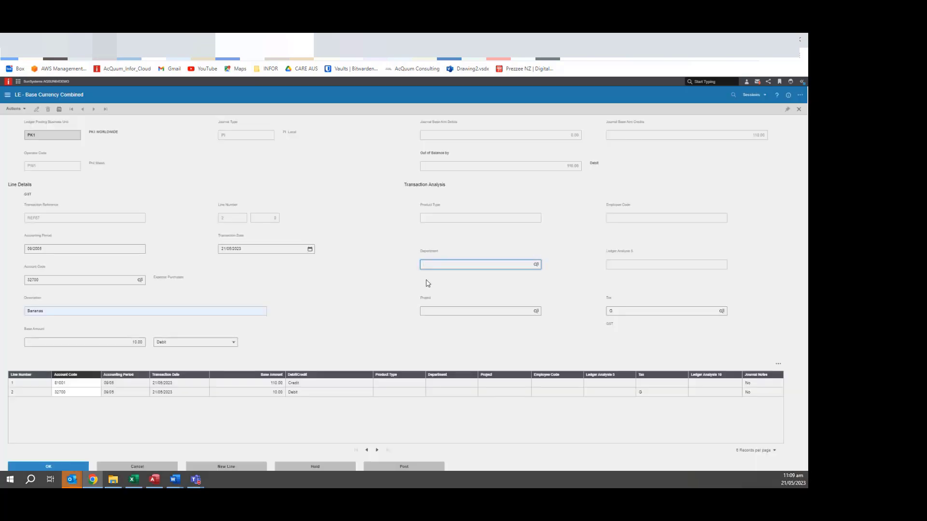
left_click(427, 309)
type("#")
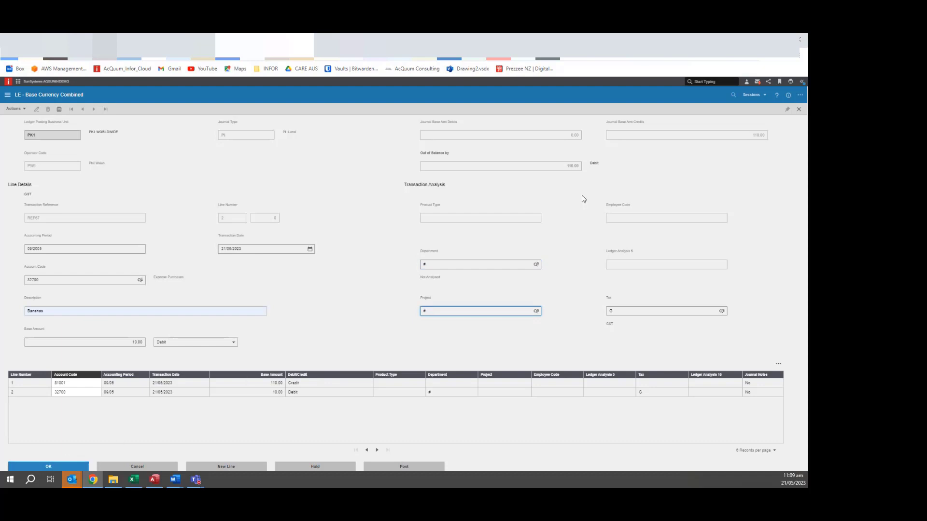
Examine the analysis presets of PIINV transaction line 3 and return to the purchase invoice ledger entry.
left_click(767, 98)
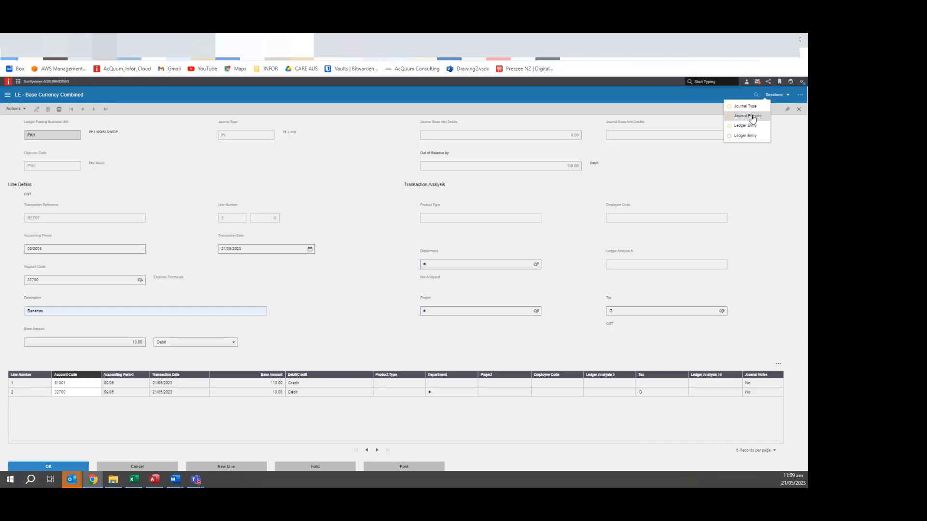
left_click(751, 117)
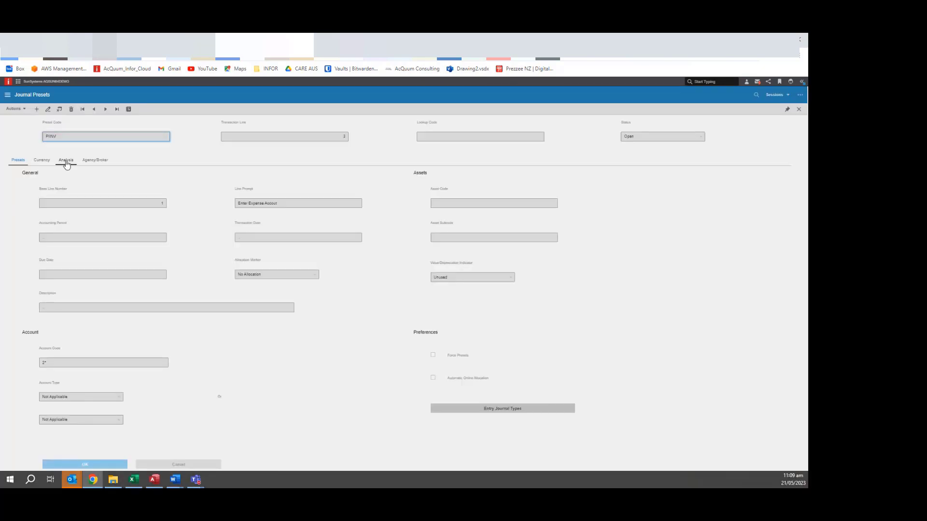
left_click(66, 161)
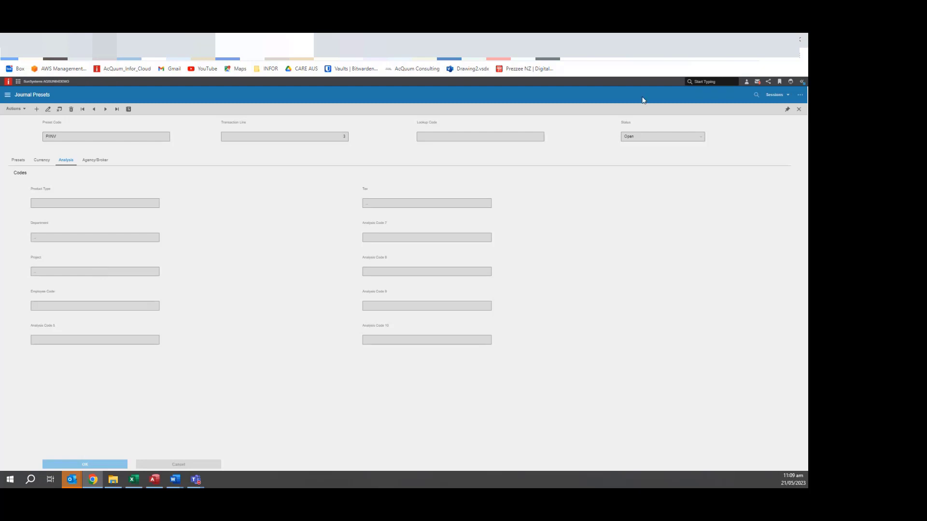
left_click(785, 96)
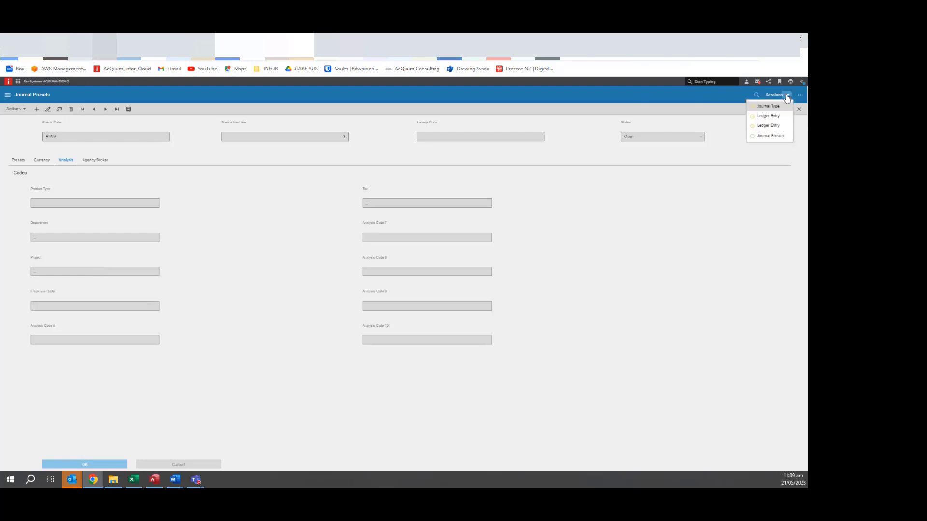
left_click(770, 127)
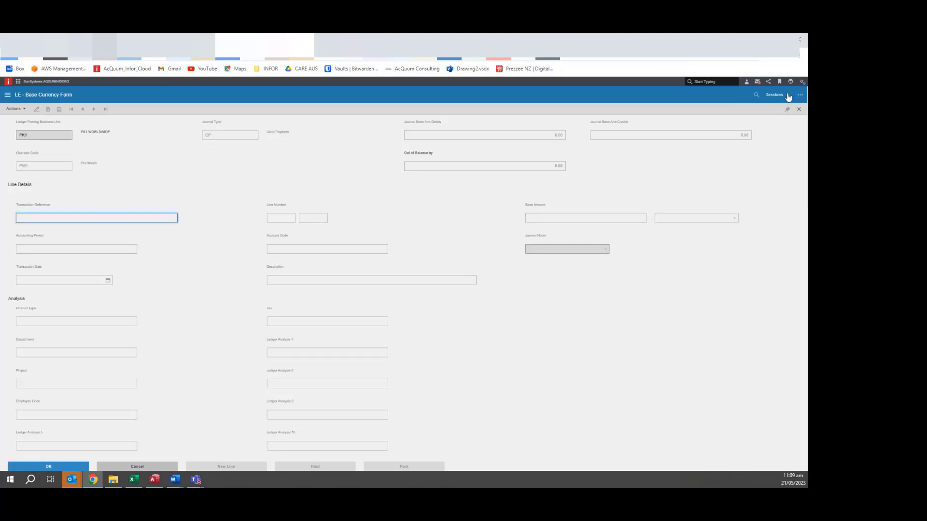
left_click(786, 96)
left_click(772, 115)
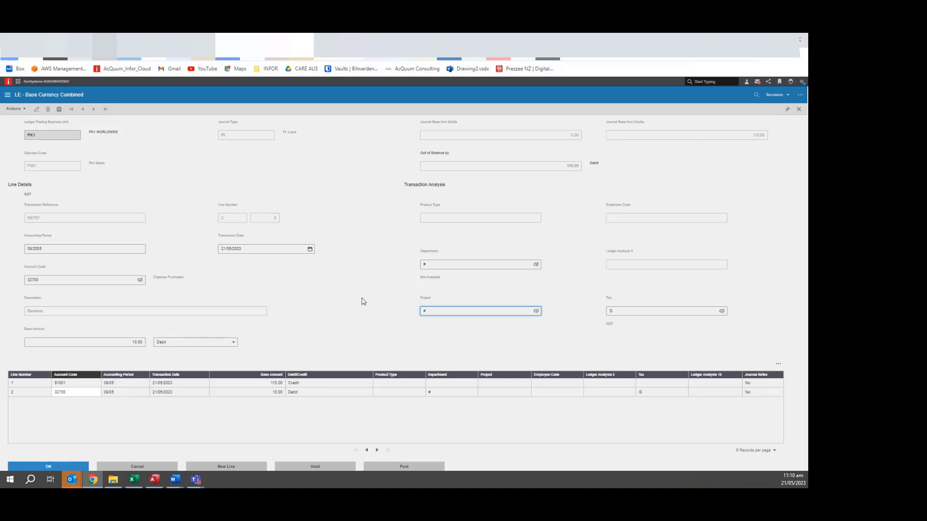
Accept the GST line, assign account 22000 (Services cost of sales) to the expense line and post the journal.
left_click(72, 467)
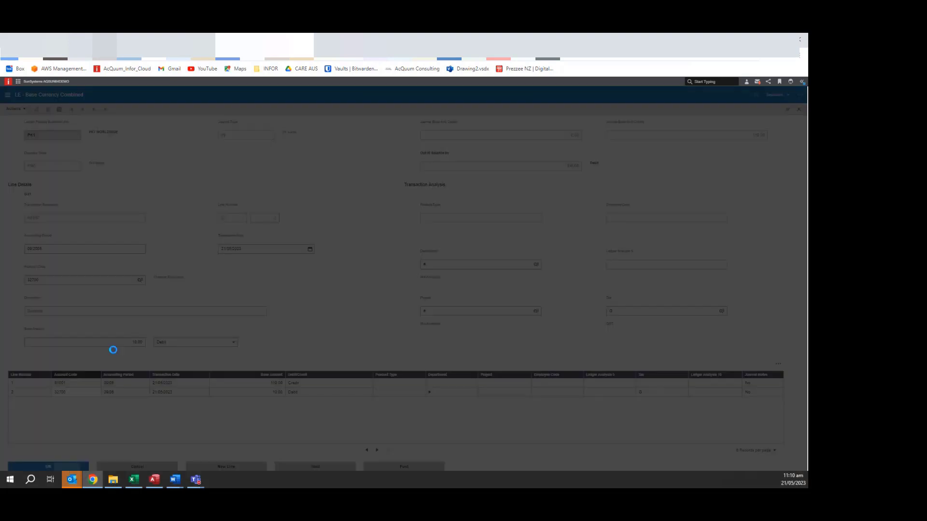
type("21")
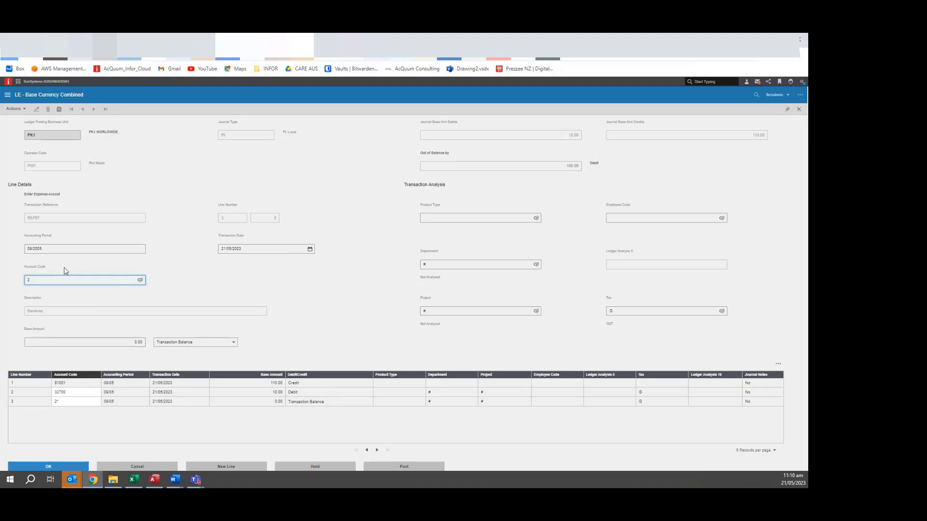
left_click(140, 284)
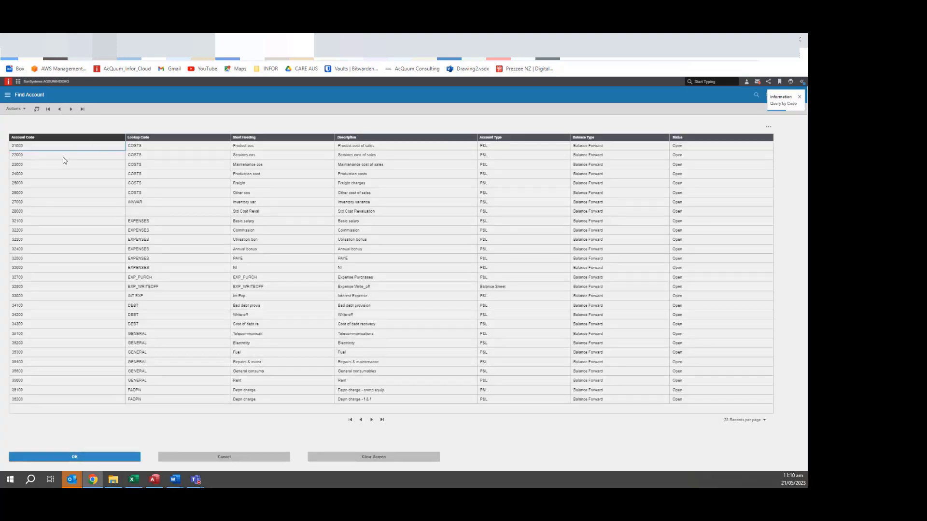
double_click(63, 157)
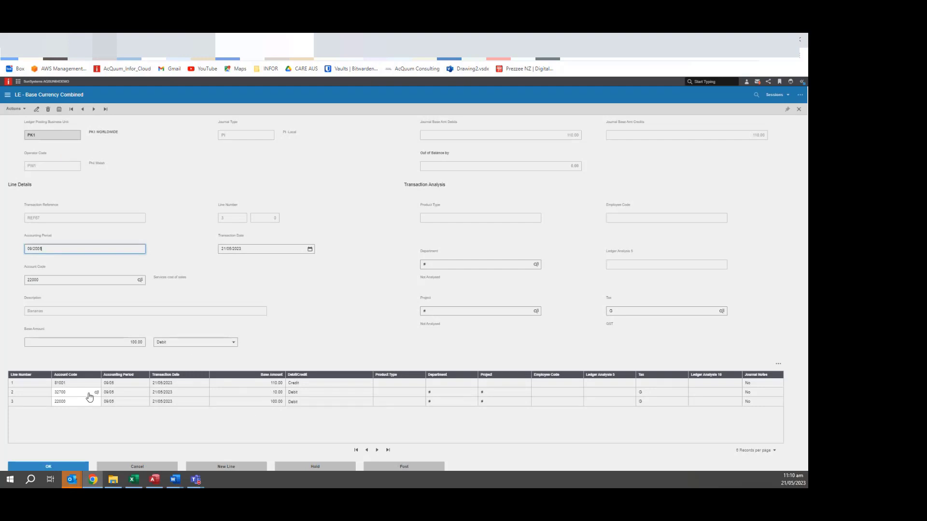
left_click(409, 469)
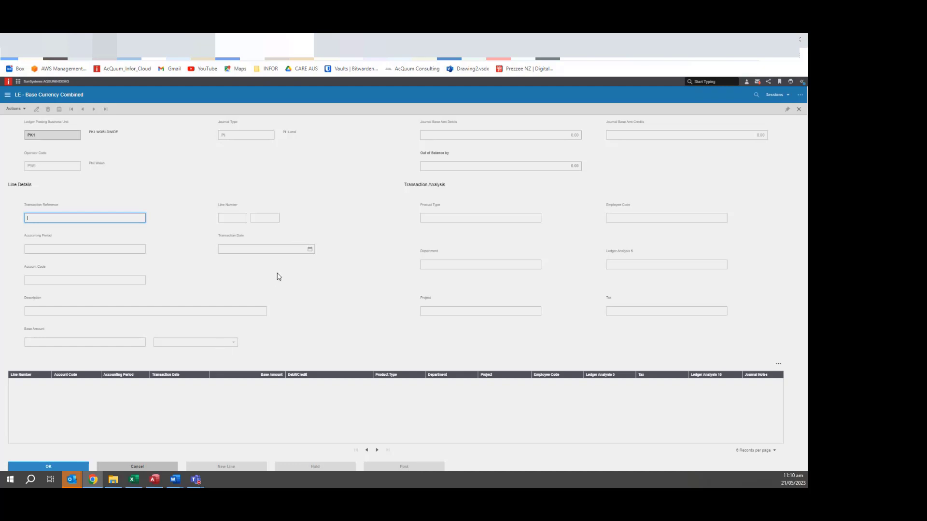
Close both open Ledger Entry sessions.
left_click(788, 96)
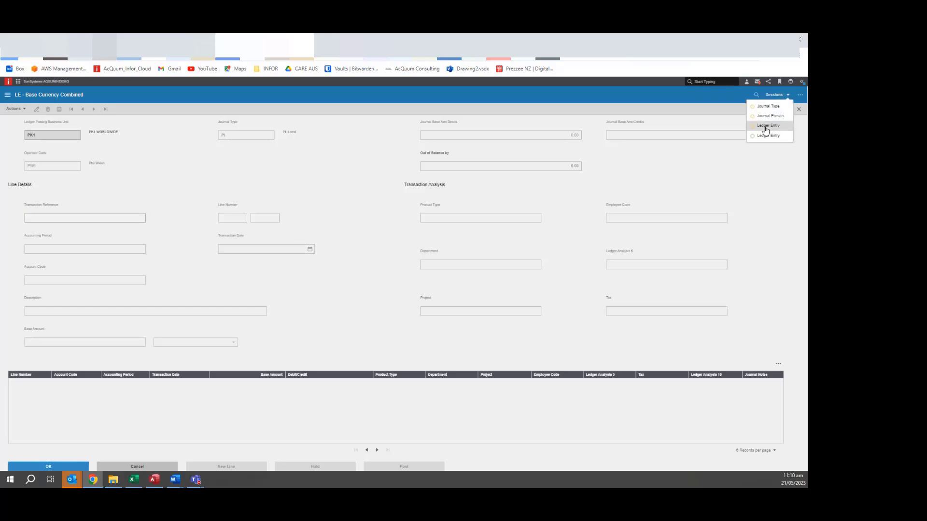
left_click(767, 126)
left_click(799, 110)
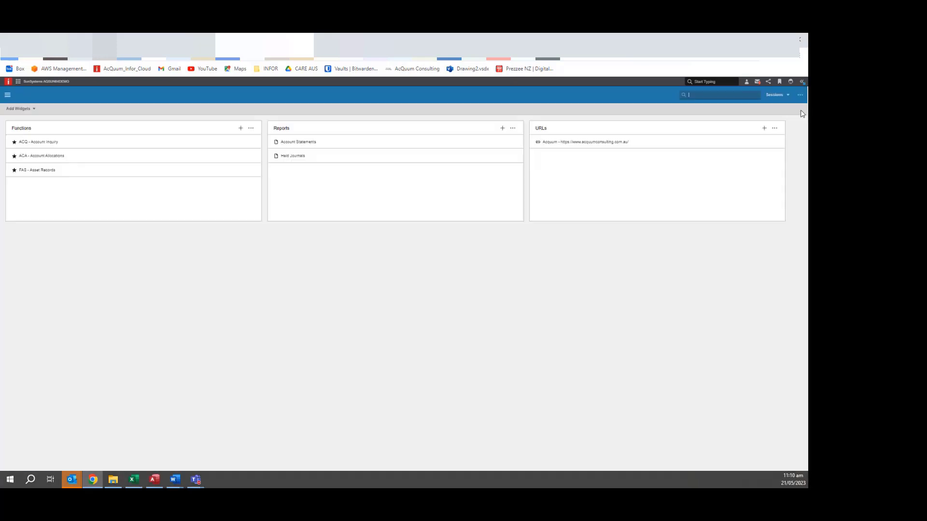
left_click(788, 95)
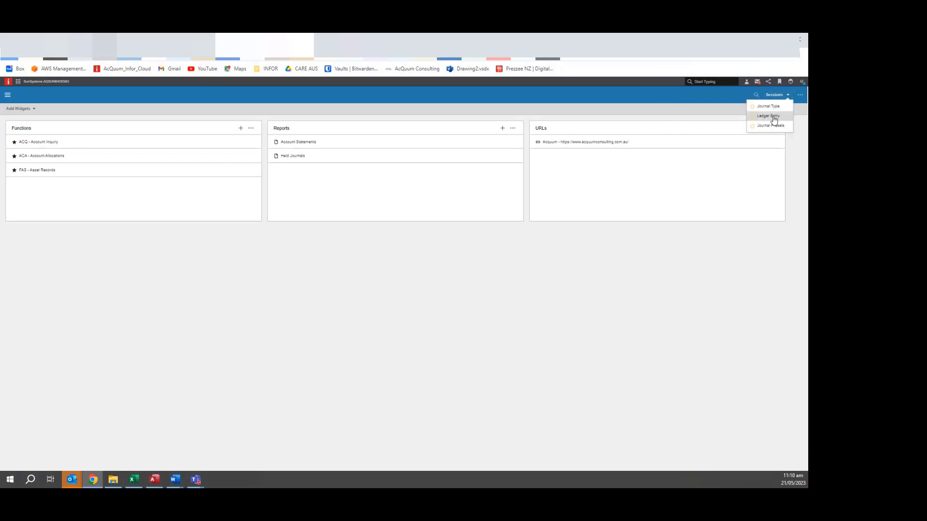
left_click(769, 116)
left_click(798, 111)
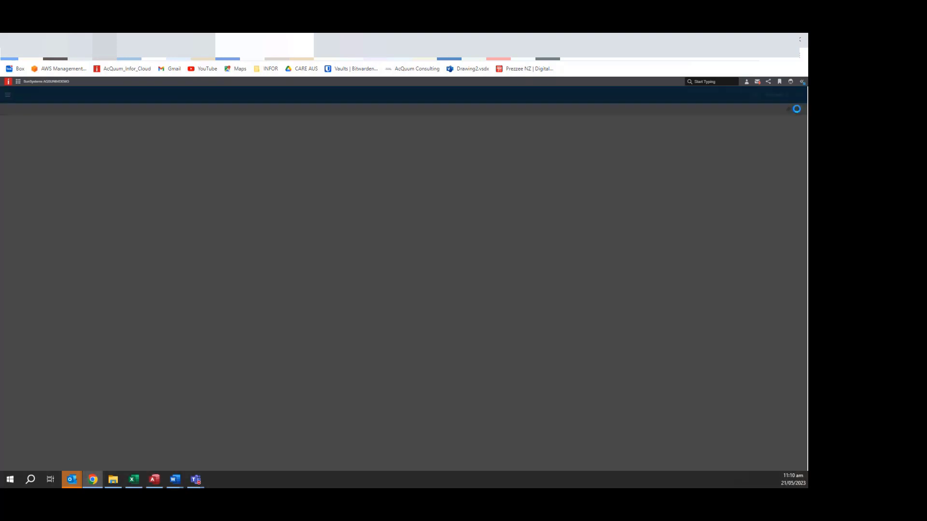
Return to the Journal Presets session and clear the PIINV record from the form.
left_click(786, 95)
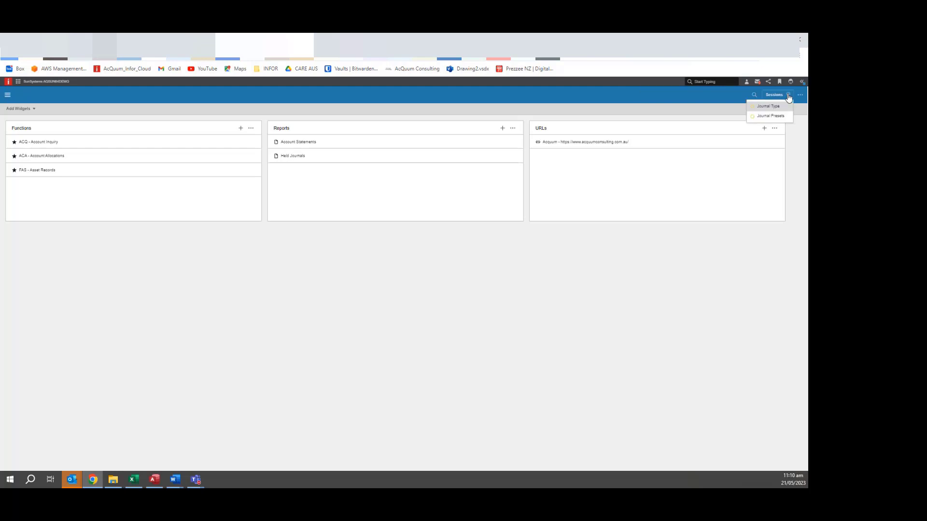
left_click(767, 116)
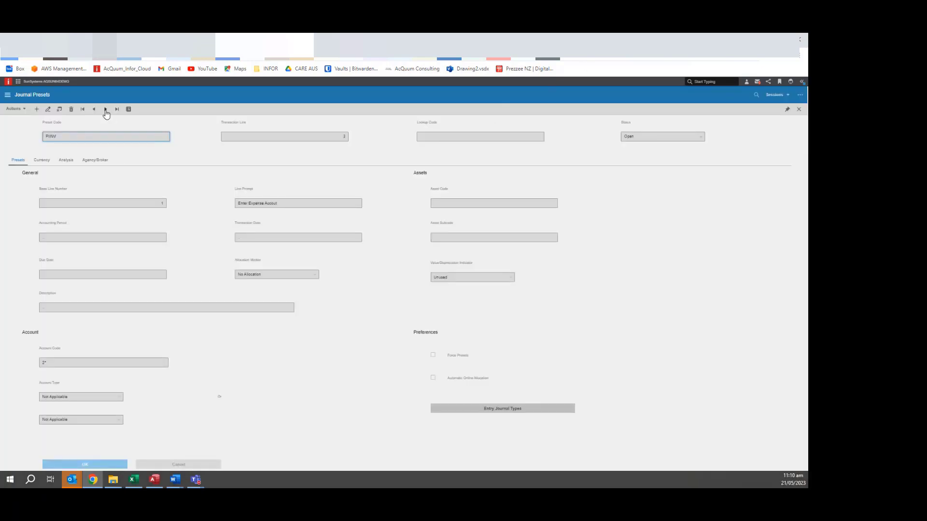
left_click(57, 113)
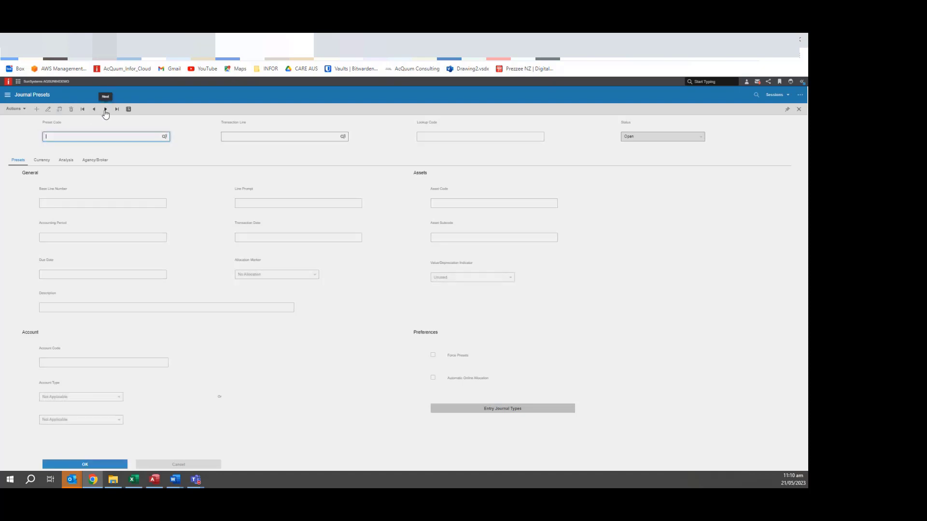
Look up the journal preset with code FPREP and retrieve its transaction line 1.
left_click(164, 137)
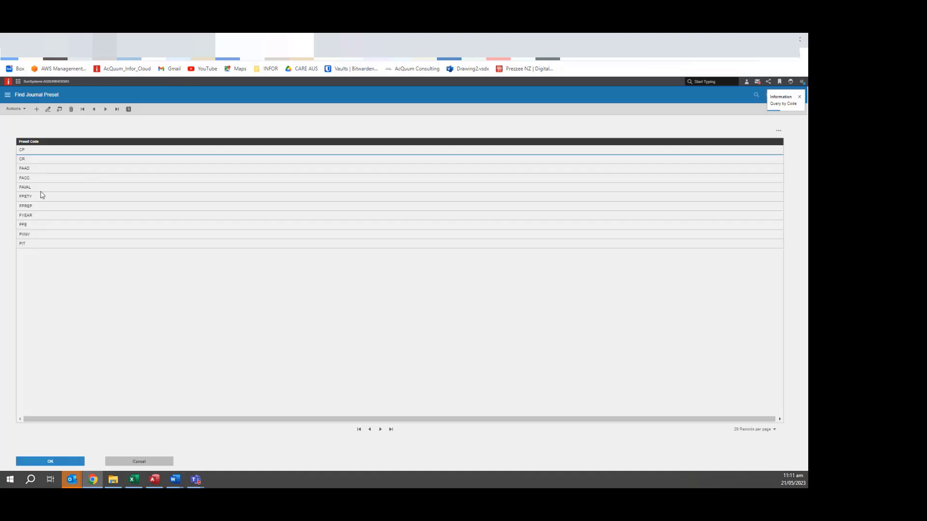
left_click(27, 208)
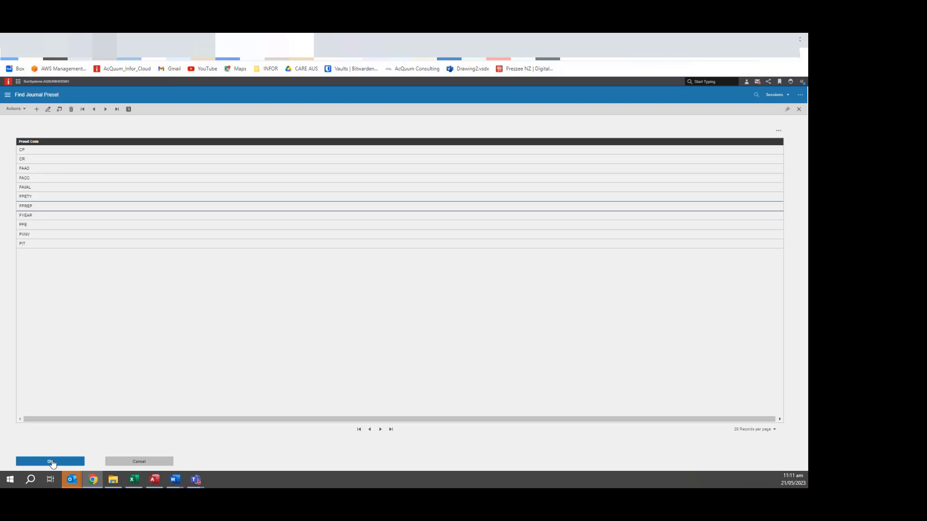
left_click(52, 462)
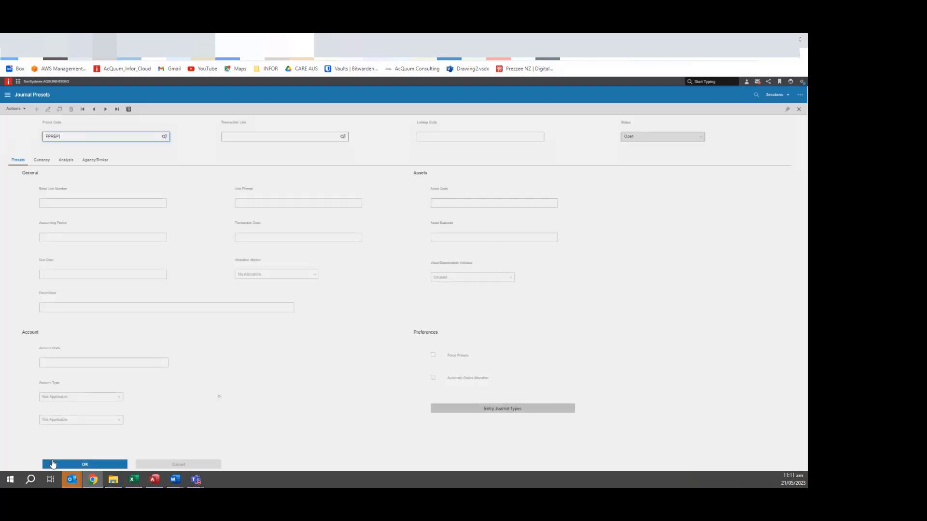
left_click(258, 137)
key("Tab")
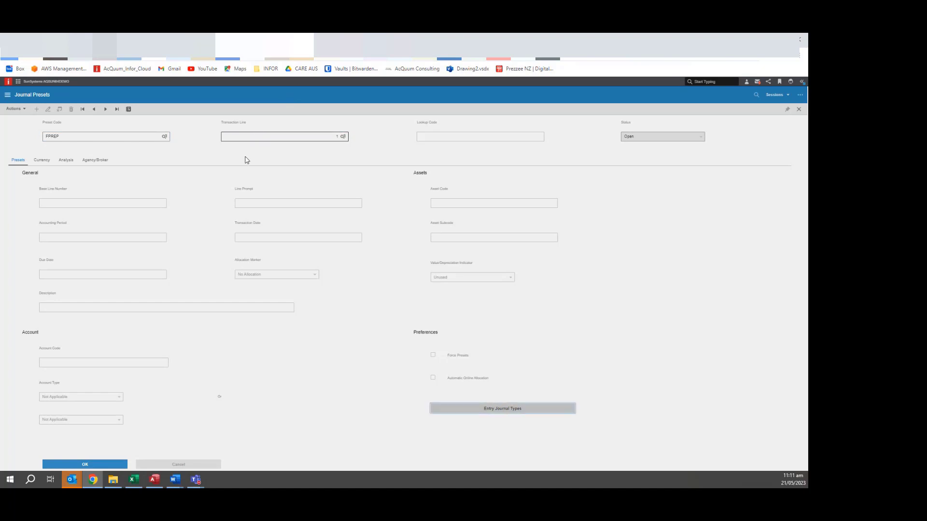
left_click(59, 466)
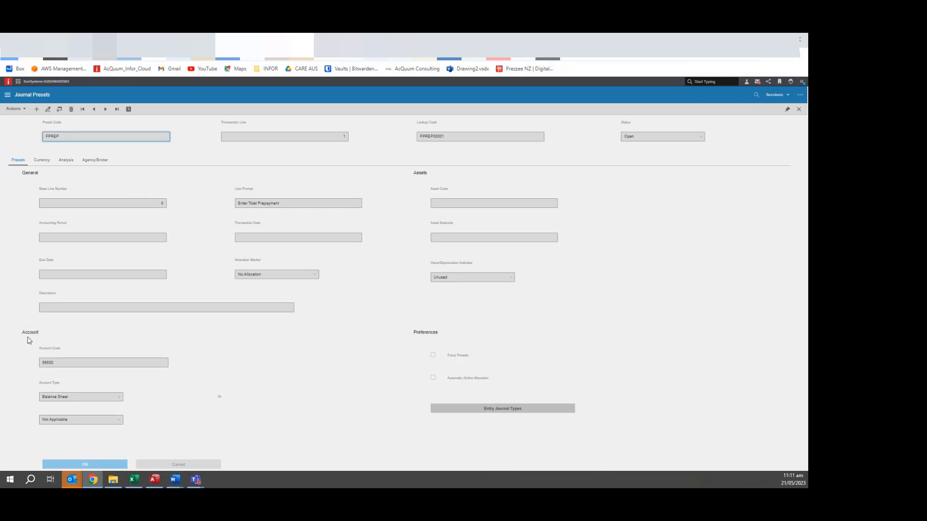
Examine the currency and general preset settings of the prepayment preset's transaction line 2.
left_click(106, 109)
left_click(46, 162)
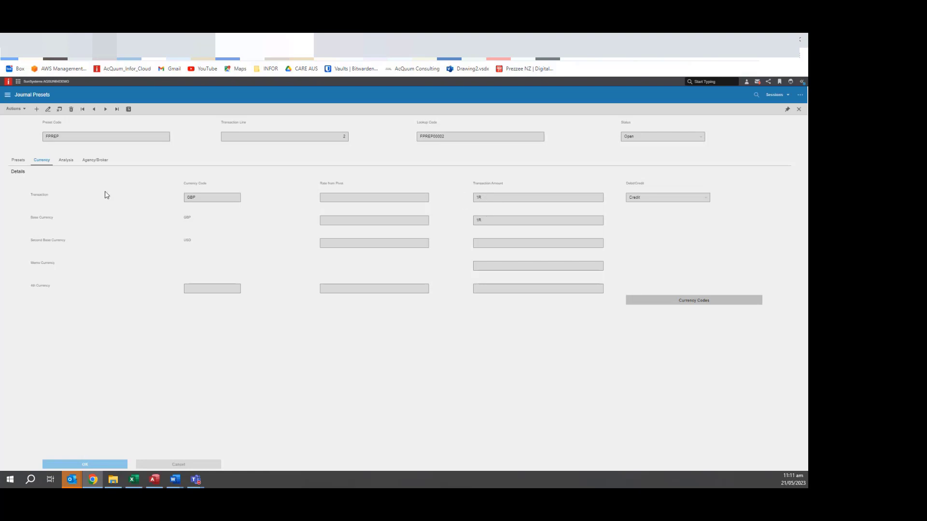
left_click(19, 161)
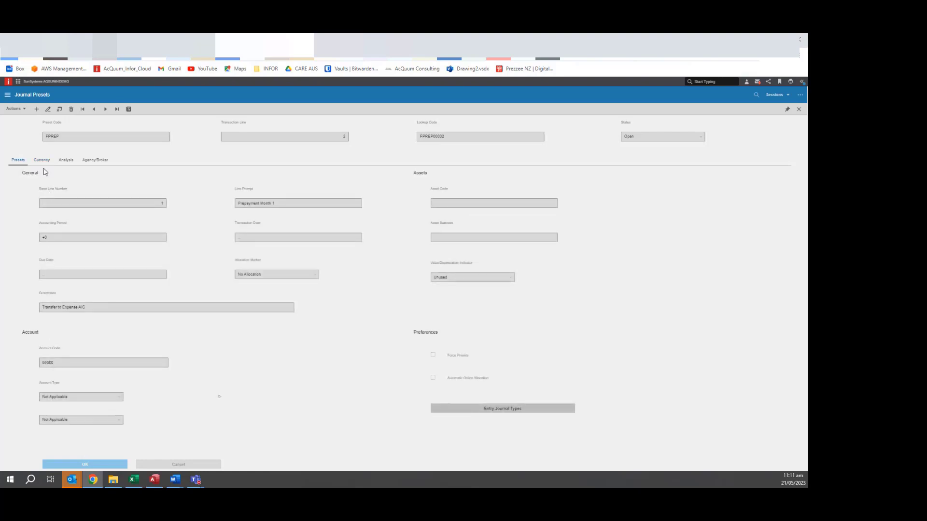
Step through the prepayment preset's lines 3 to 14, from Prepayment Month 2 to Expenses Month 1.
left_click(106, 110)
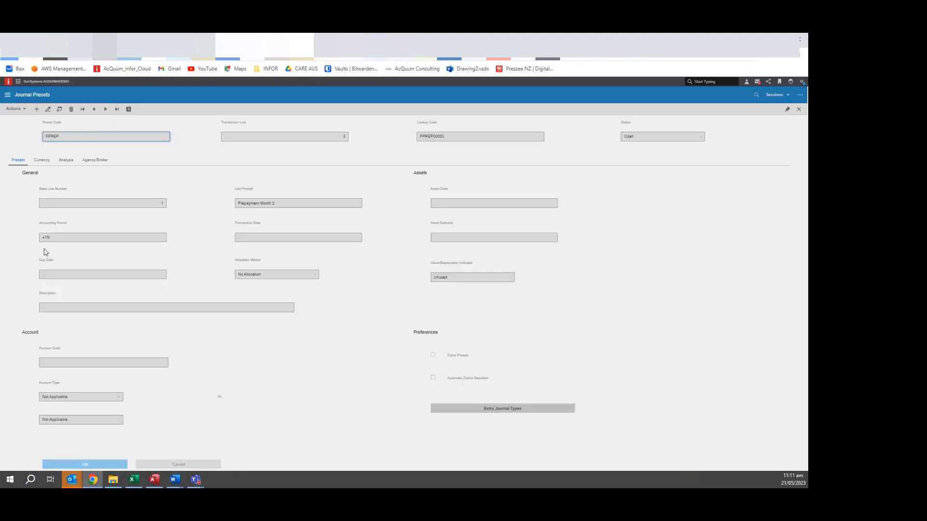
left_click(107, 110)
left_click(105, 110)
left_click(106, 110)
left_click(106, 110)
left_click(106, 110)
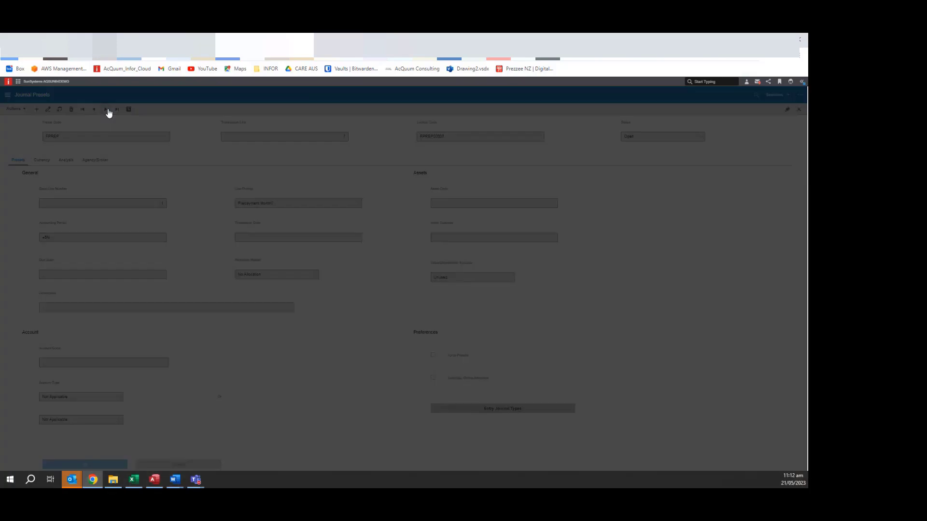
left_click(106, 110)
left_click(107, 110)
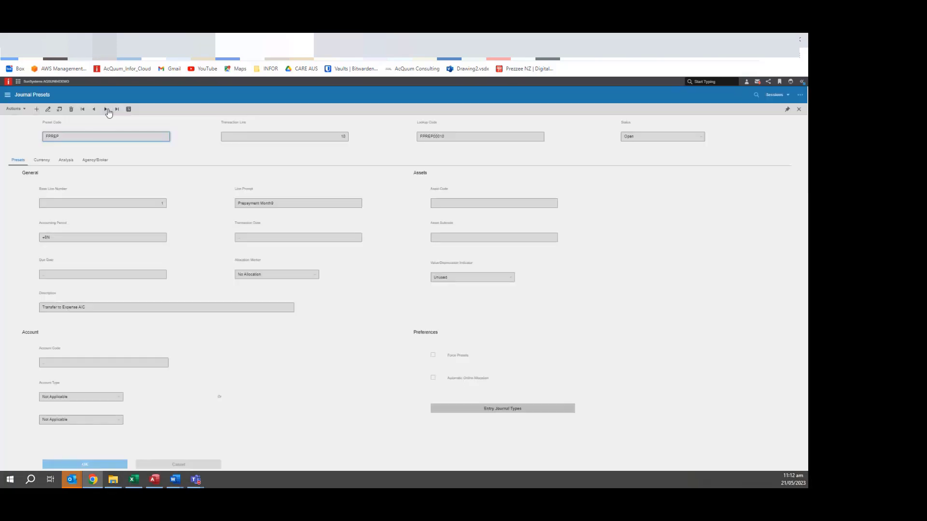
left_click(106, 110)
left_click(106, 110)
left_click(106, 110)
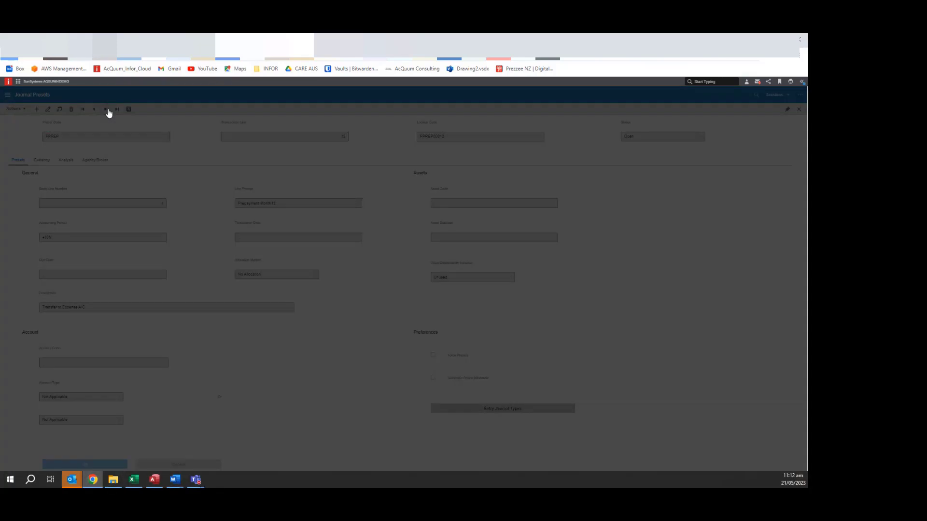
left_click(107, 110)
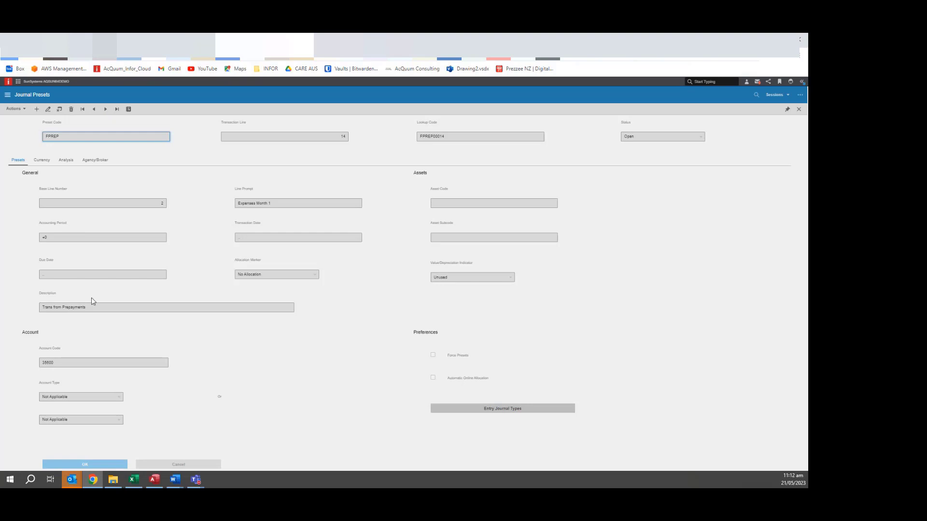
Examine the next few expense lines that follow line 14 of the prepayment preset.
left_click(106, 110)
left_click(107, 110)
left_click(106, 110)
left_click(106, 110)
Enable Automatic Online Allocation on transaction line 1 of the CP preset and save the record.
left_click(83, 110)
left_click(49, 110)
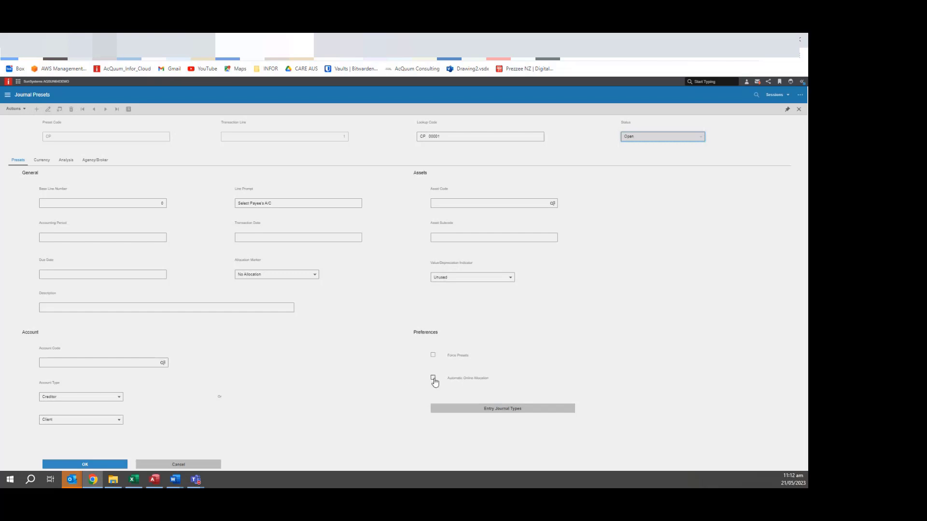
left_click(433, 378)
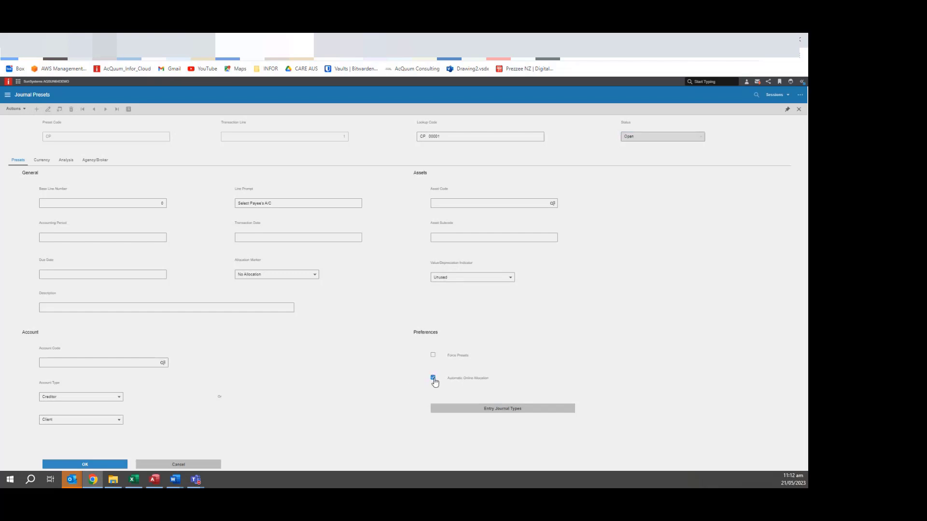
left_click(108, 465)
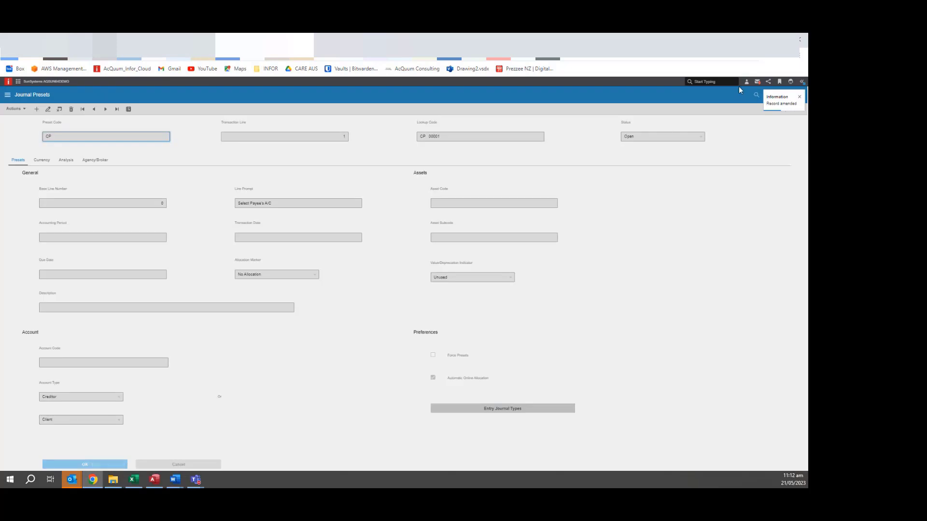
Start a Ledger Entry (LEN) session with the CP (Cash Payment) journal type.
left_click(756, 96)
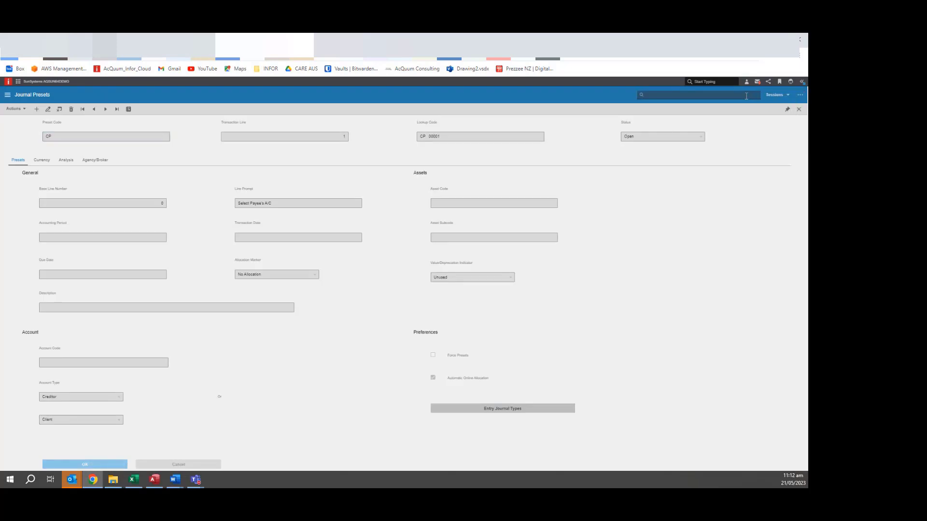
type("LEN")
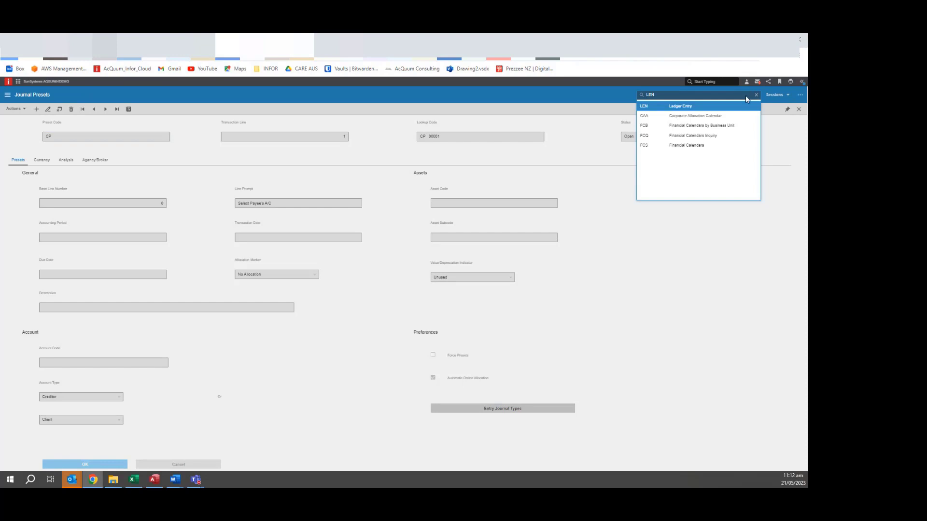
key("Return")
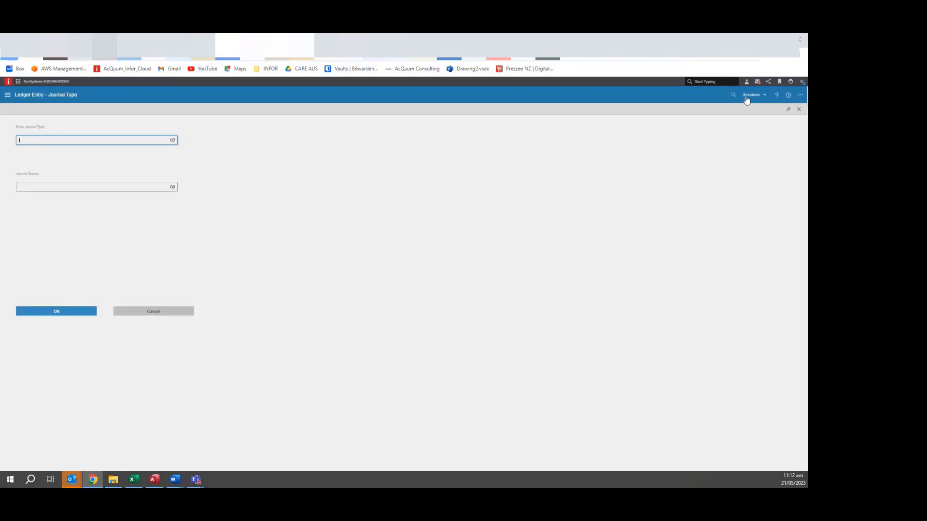
key("Return")
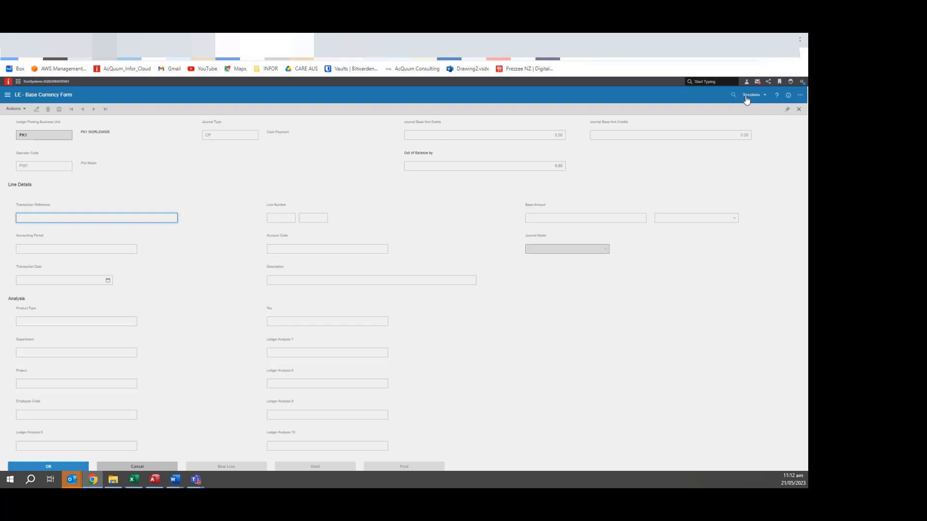
Enter transaction reference REF87 and transaction date 21/05/2023 for the cash payment's first line.
type("REF87")
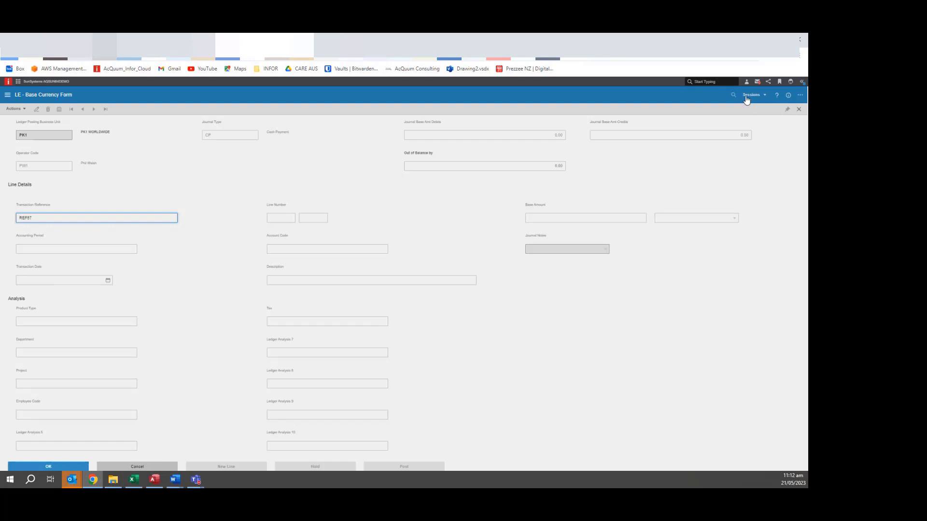
key("Tab")
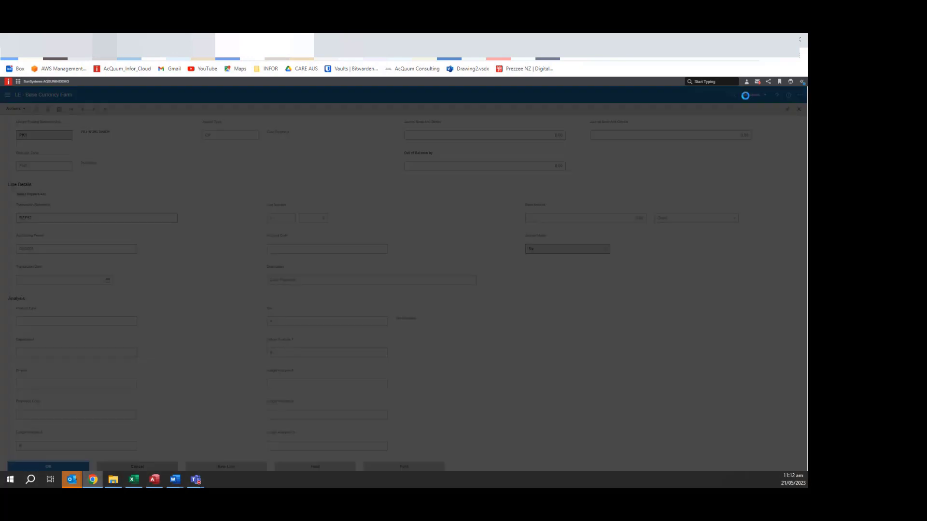
key("Tab")
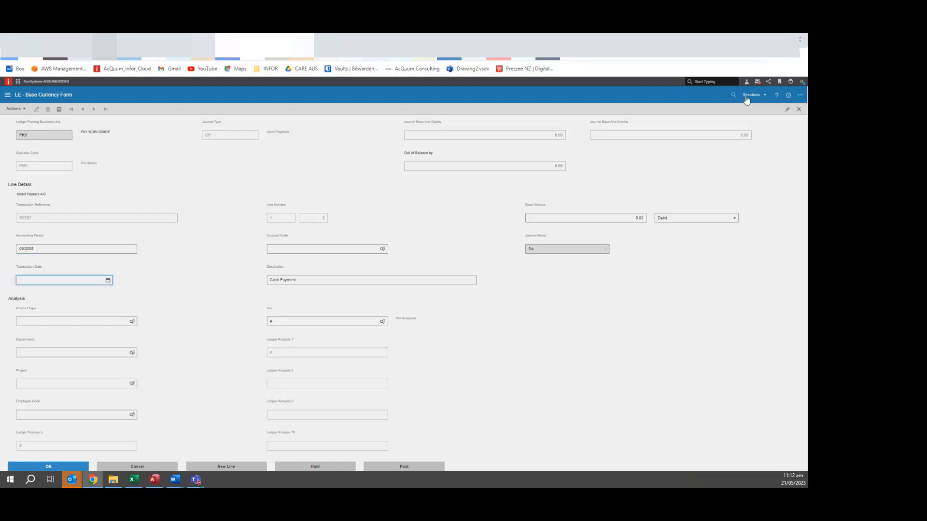
type("21/05/2023")
key("Tab")
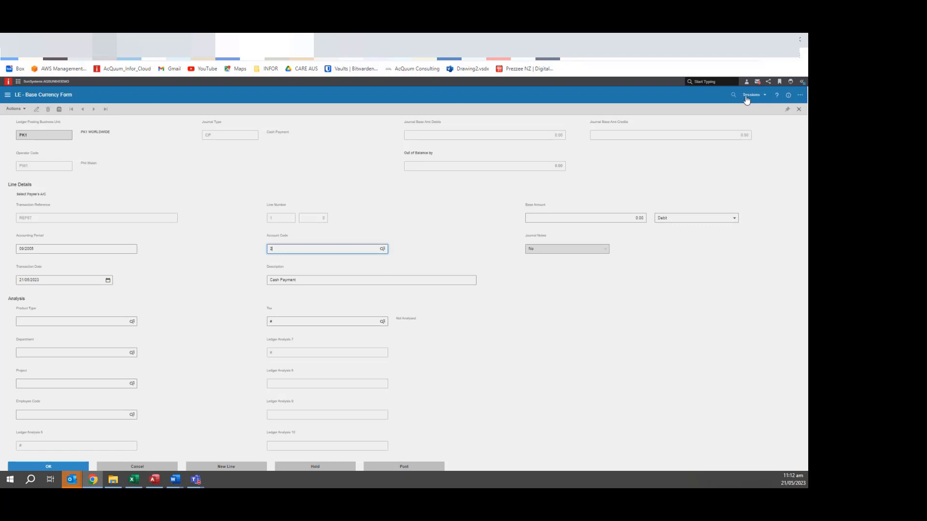
type("200")
key("Tab")
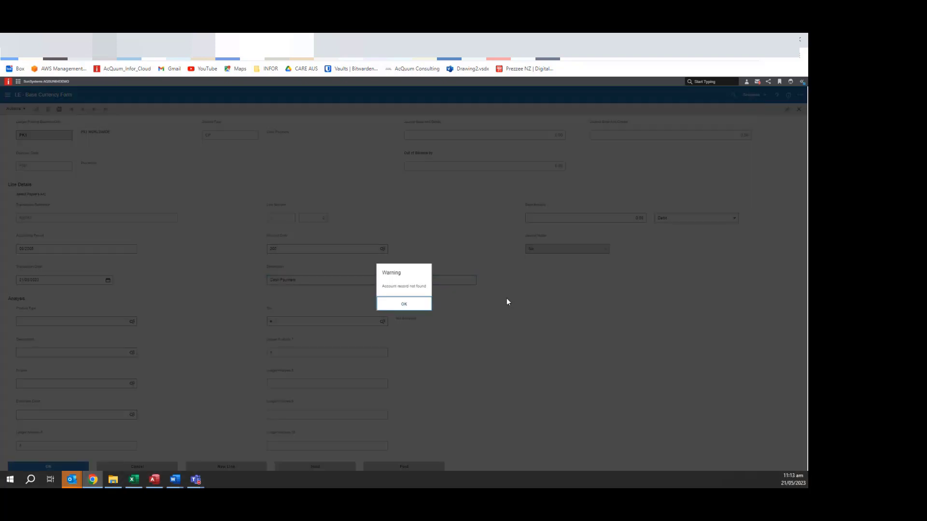
left_click(400, 305)
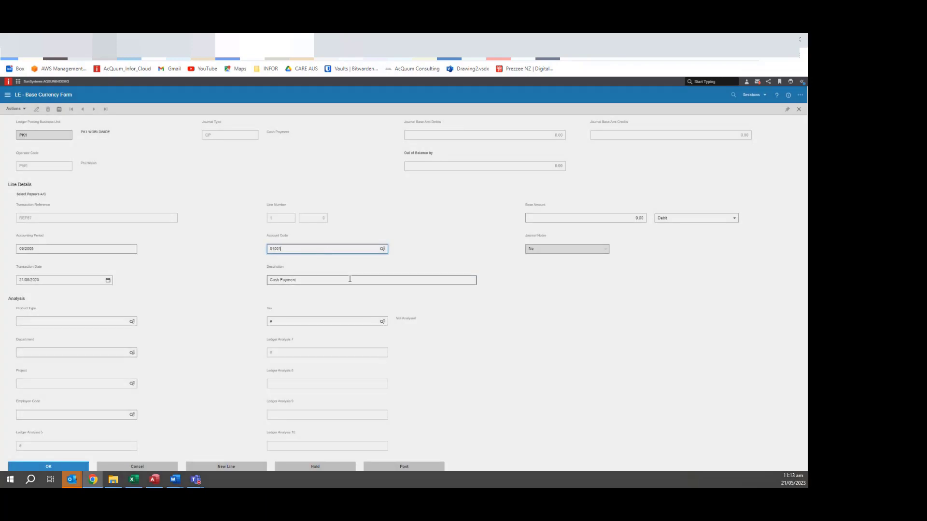
Complete the line with the European Consultancy Agency account and a base amount of 200.00 debit, and accept it.
key("Tab")
key("Tab")
type("200")
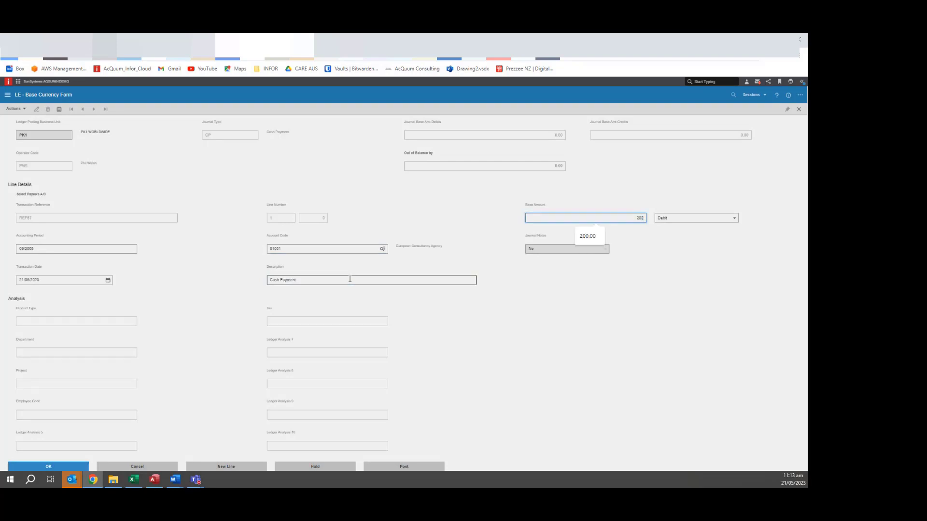
key("Tab")
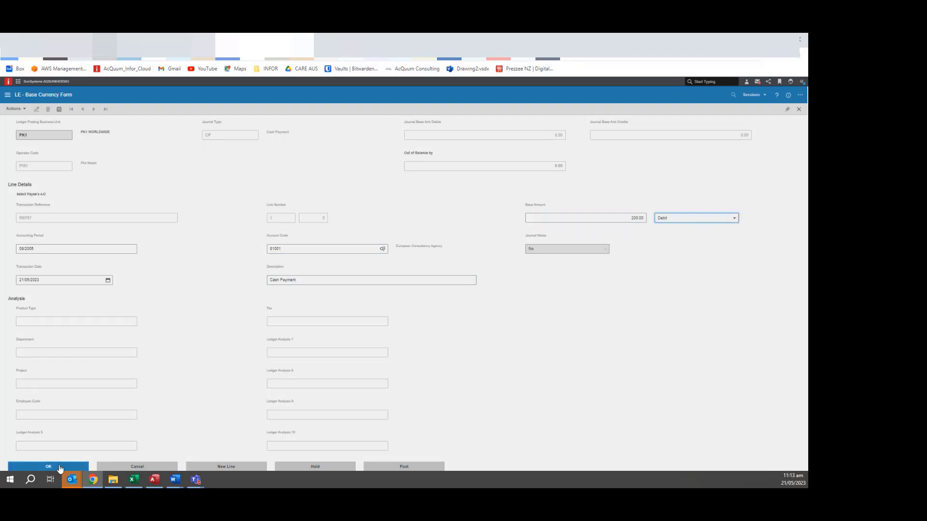
left_click(59, 467)
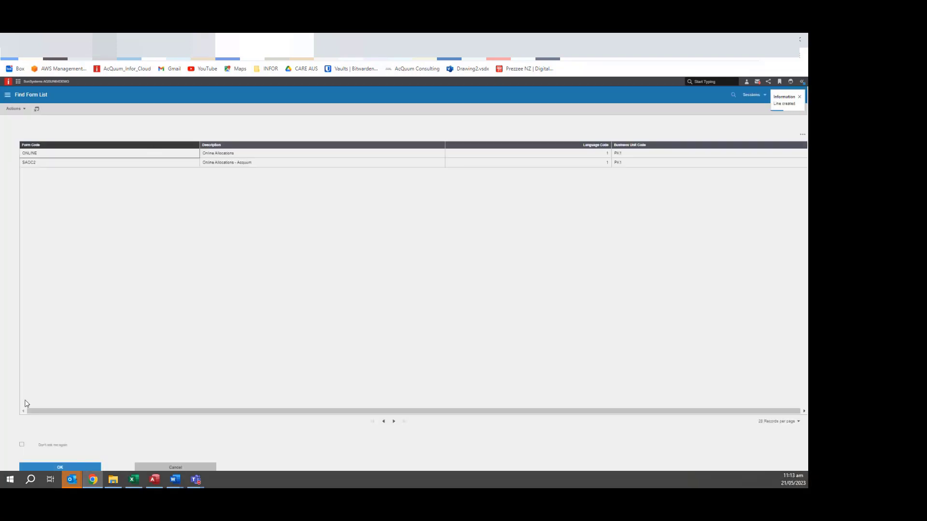
Open online allocation with the ONLINE form, suppressing the form prompt in future, and show the last page of extracted transactions.
left_click(21, 445)
left_click(61, 466)
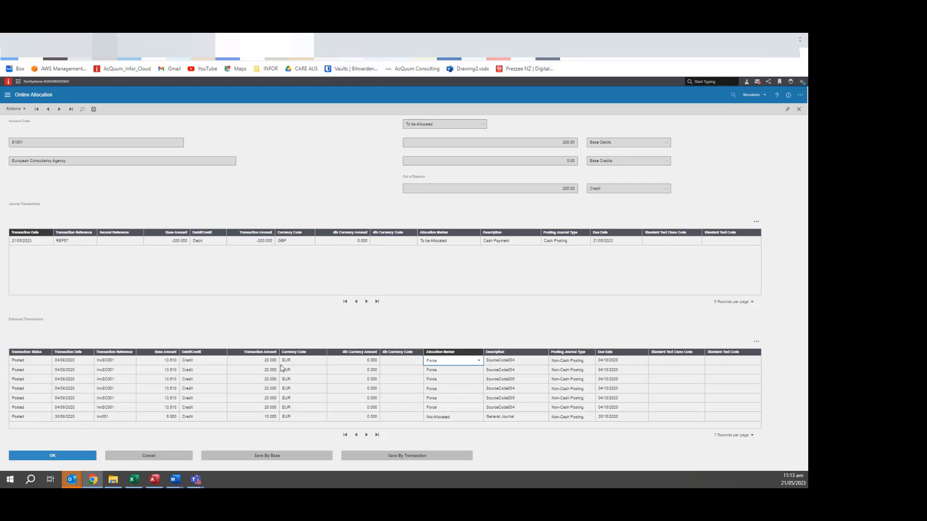
left_click(300, 354)
left_click(376, 435)
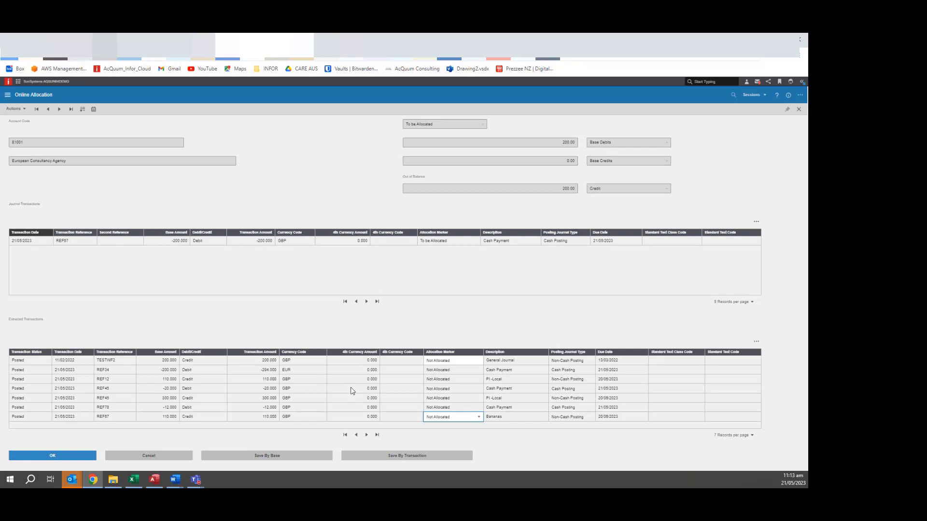
Split the 300.00 GBP credit transaction using the SINGLE form, with 200 as the amount to allocate.
left_click(271, 401)
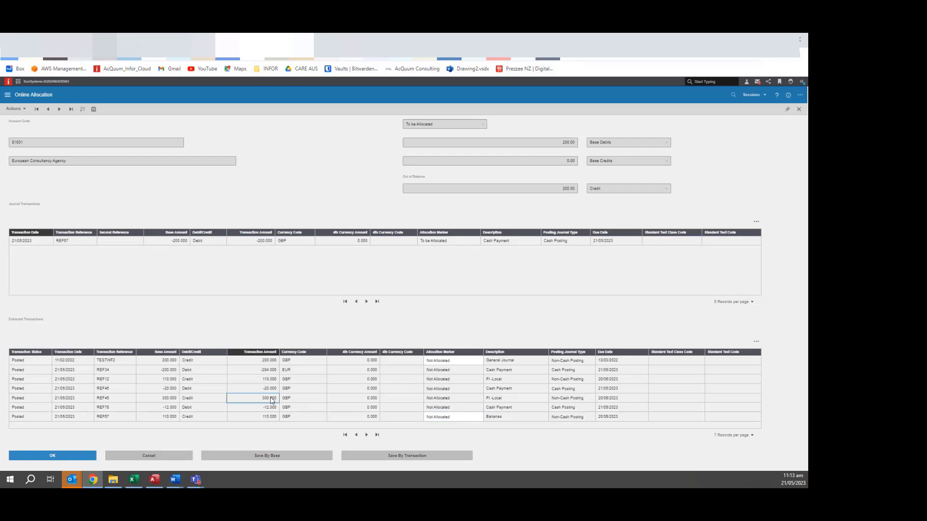
left_click(472, 402)
left_click(478, 399)
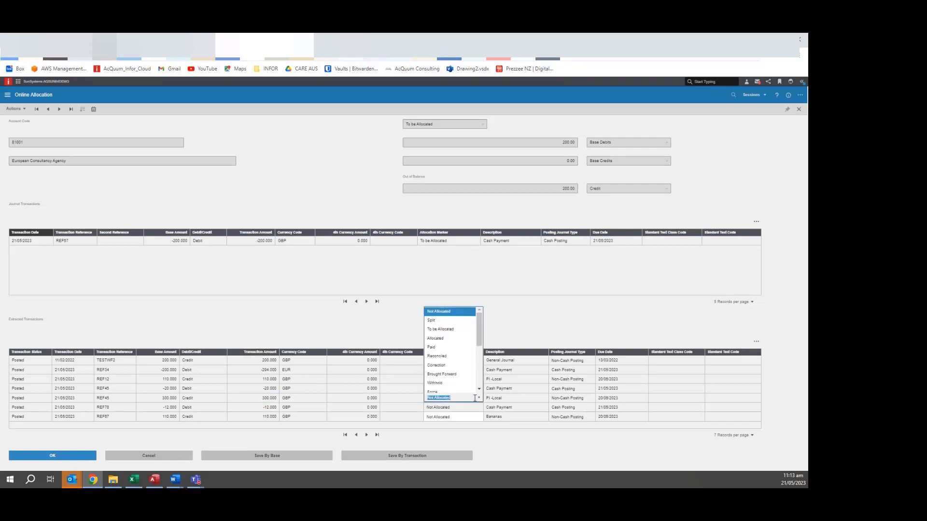
left_click(444, 321)
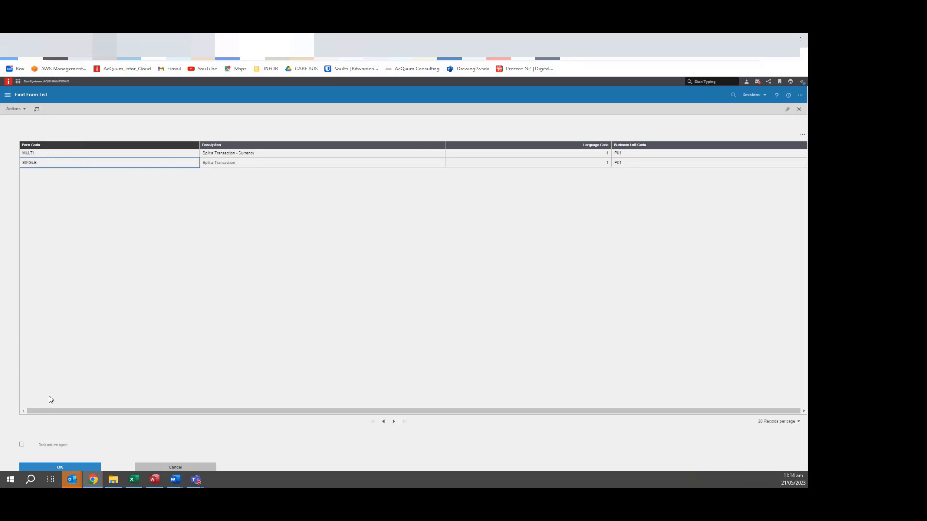
left_click(60, 467)
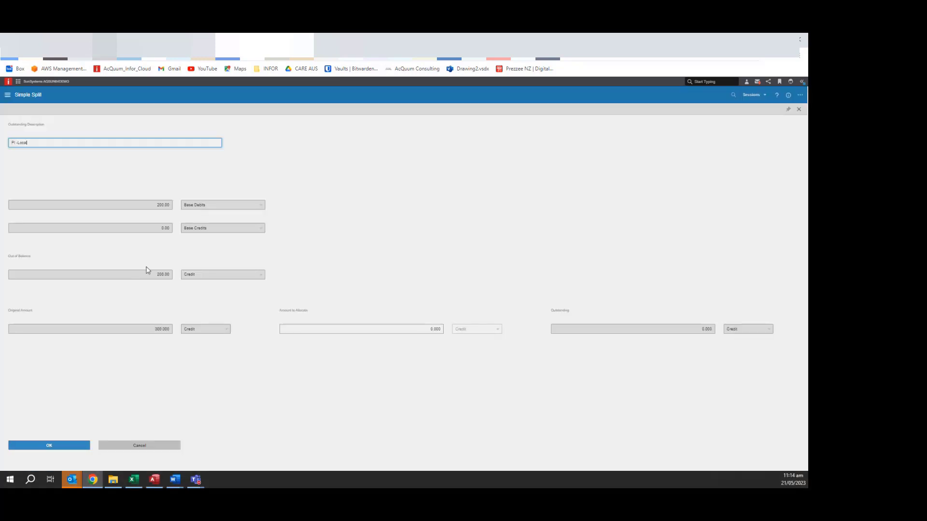
left_click(440, 328)
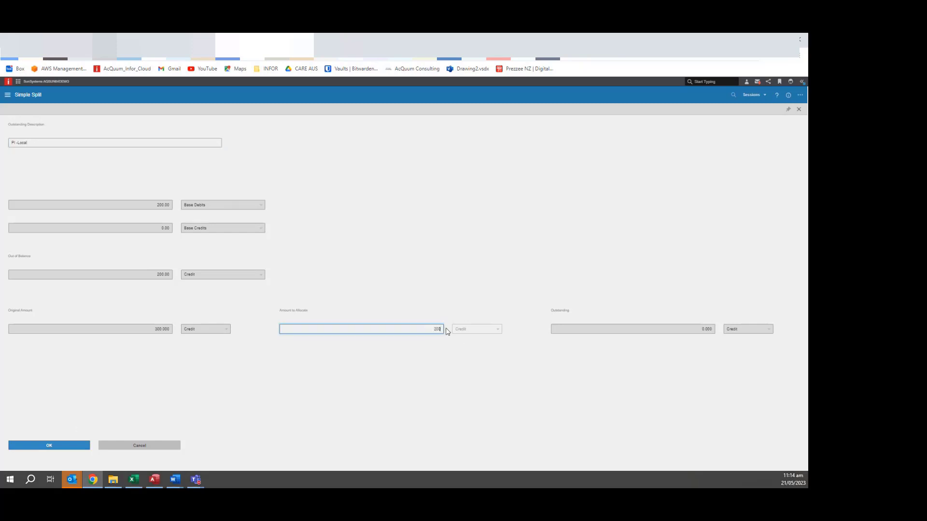
left_click(39, 445)
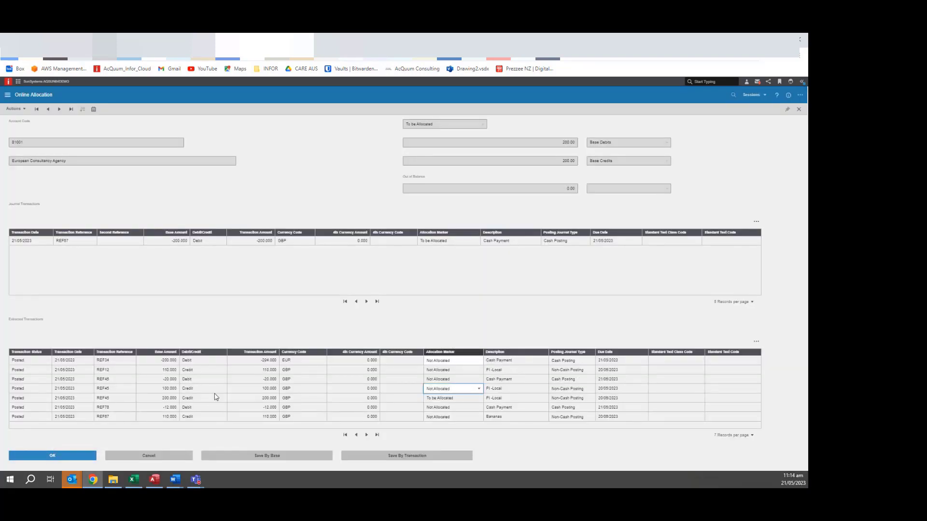
Save the allocation by base amount and post the cash payment journal.
left_click(433, 398)
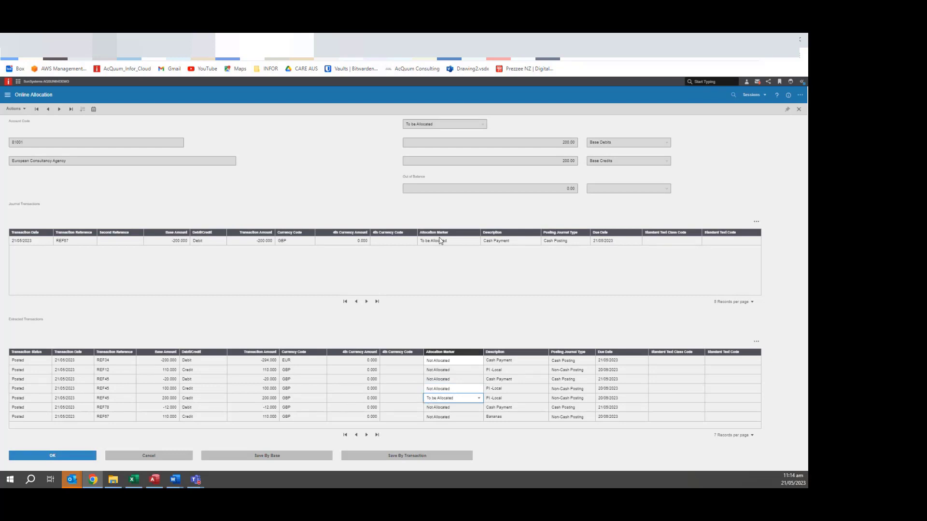
left_click(307, 458)
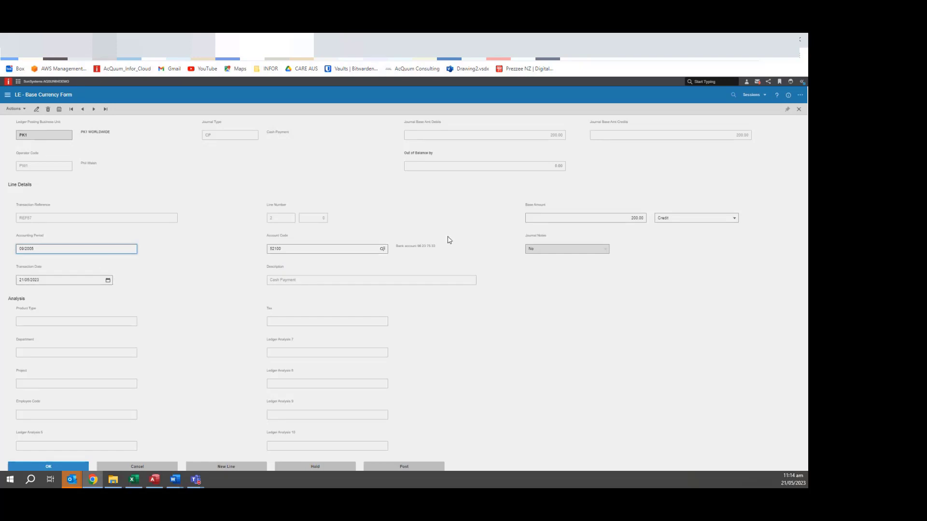
left_click(396, 468)
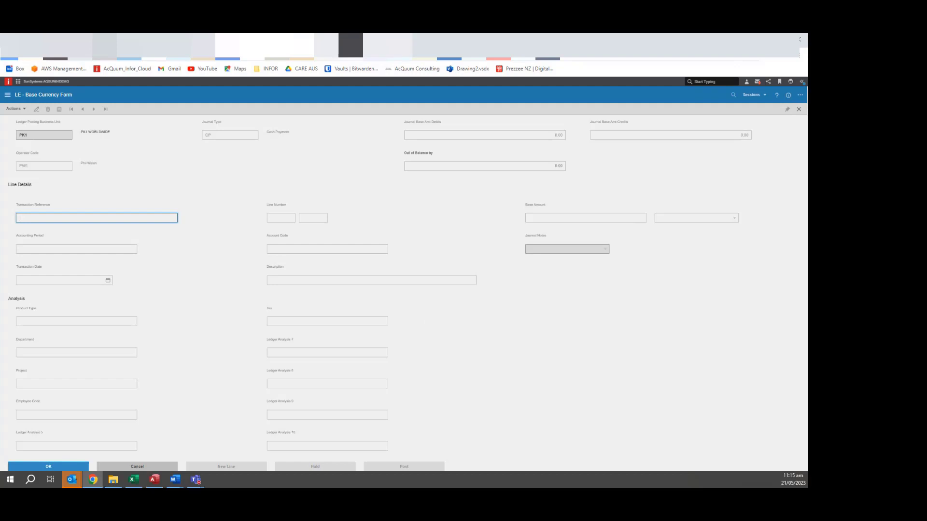
Switch to the Infor documentation library and examine the Journal Presets topics, including Setting Up Journal Presets and Journal Preset Examples.
left_click(350, 45)
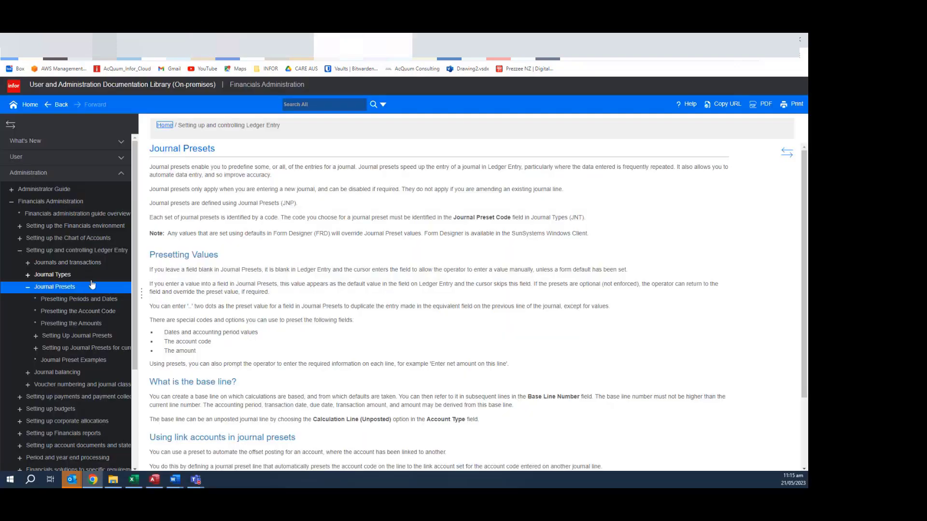
left_click(82, 300)
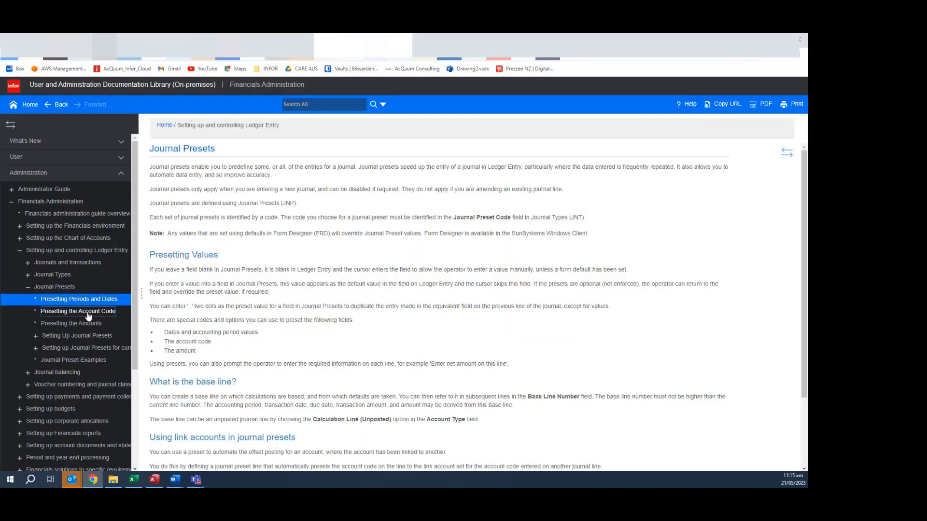
left_click(89, 316)
left_click(87, 335)
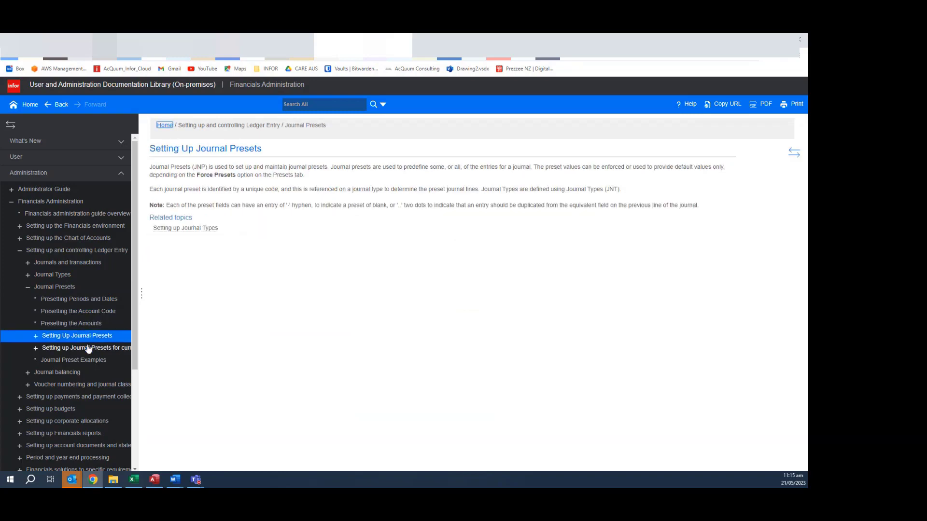
left_click(88, 348)
left_click(83, 360)
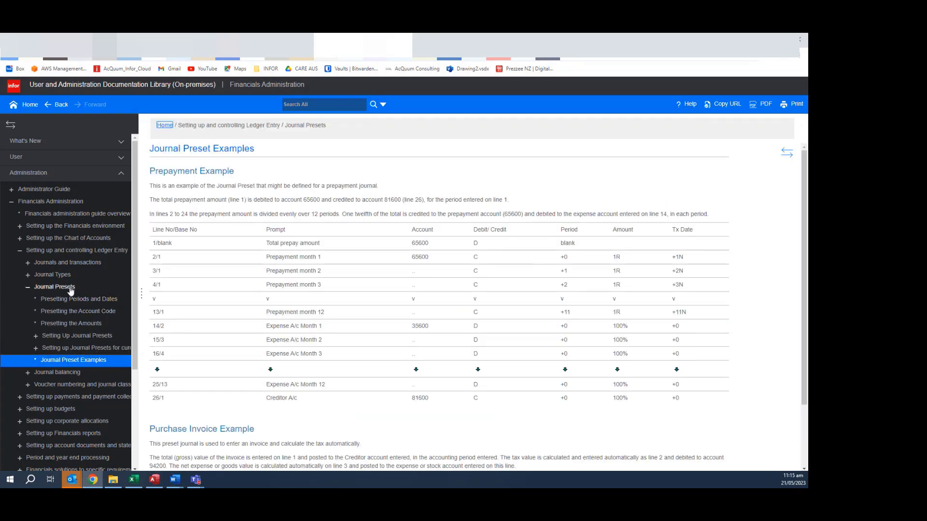
left_click(71, 288)
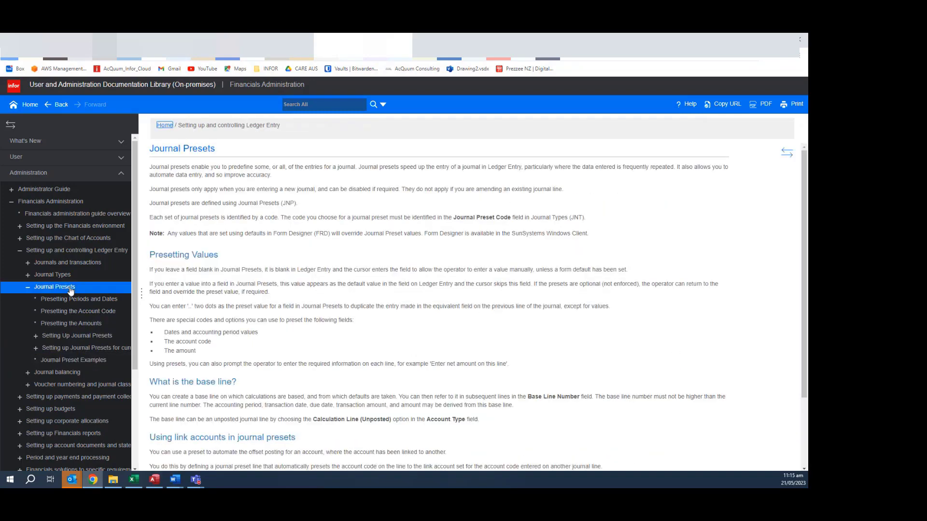